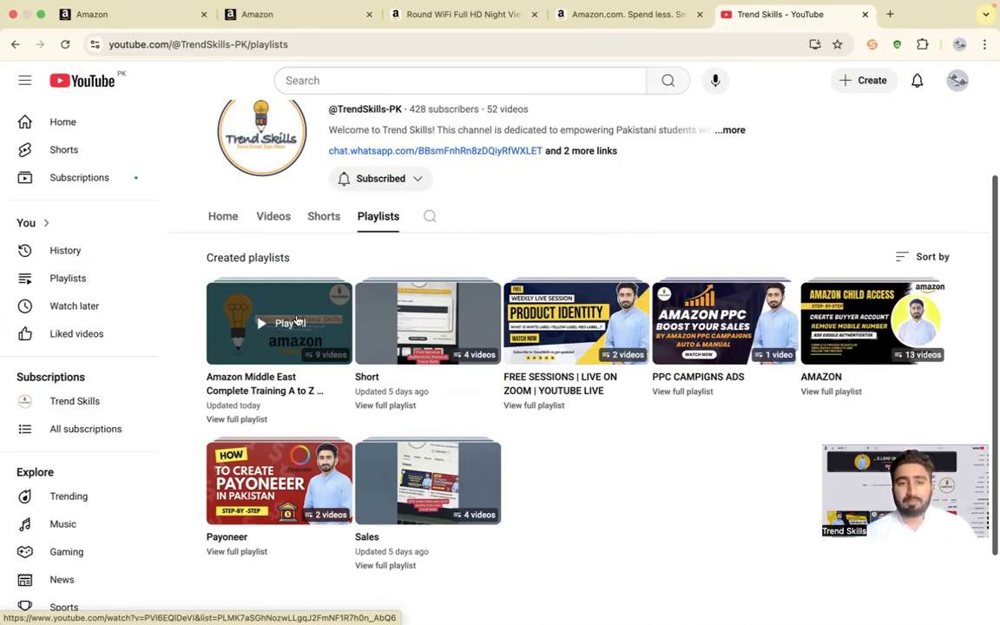
Review the camera's offer page in Seller Central and the Round WiFi Full HD Night View 1080P Mini Camera's Amazon.ae product page
{"action": "scroll", "coordinate": [511, 302], "scroll_direction": "up", "scroll_amount": 3}
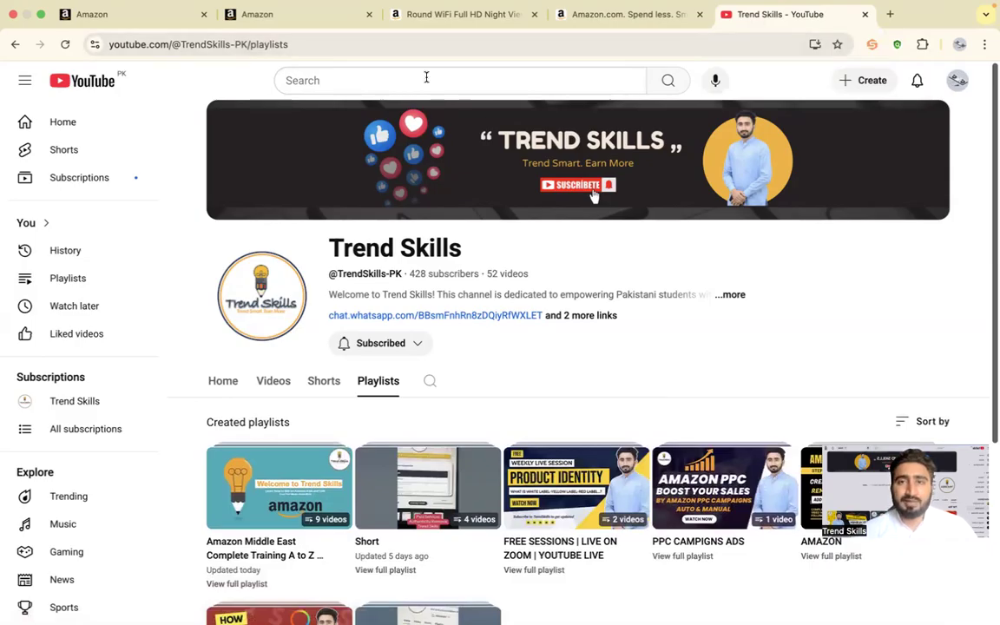
{"action": "left_click", "coordinate": [289, 31]}
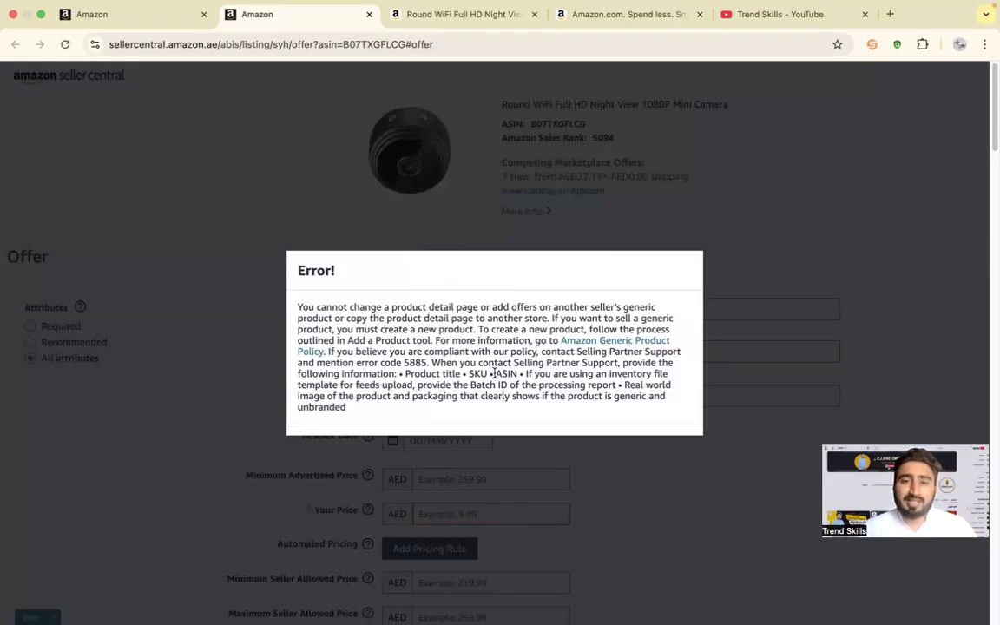
{"action": "left_click", "coordinate": [441, 17]}
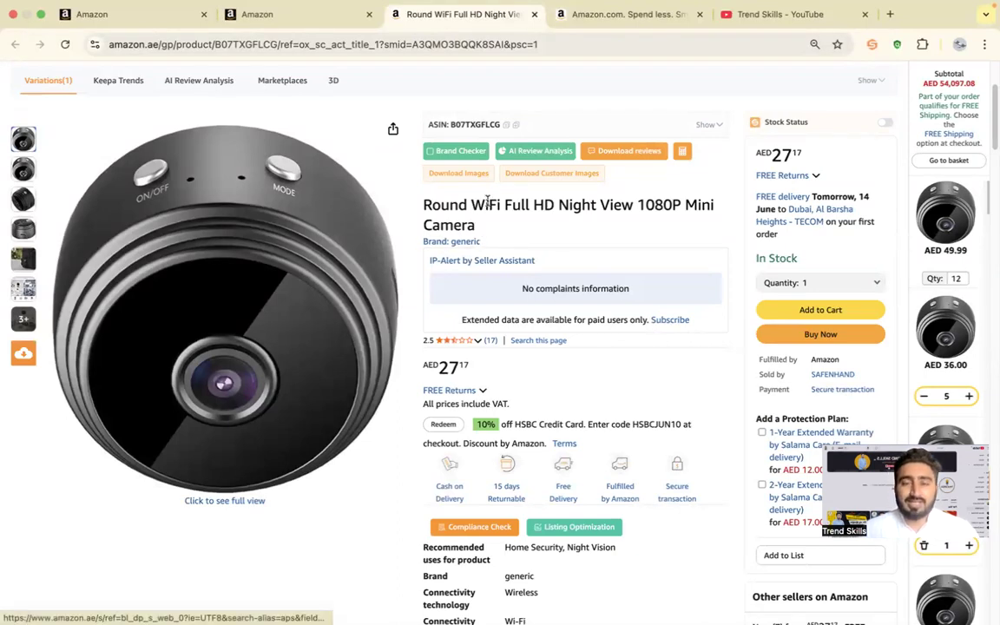
{"action": "left_click_drag", "start_coordinate": [993, 122], "coordinate": [991, 168]}
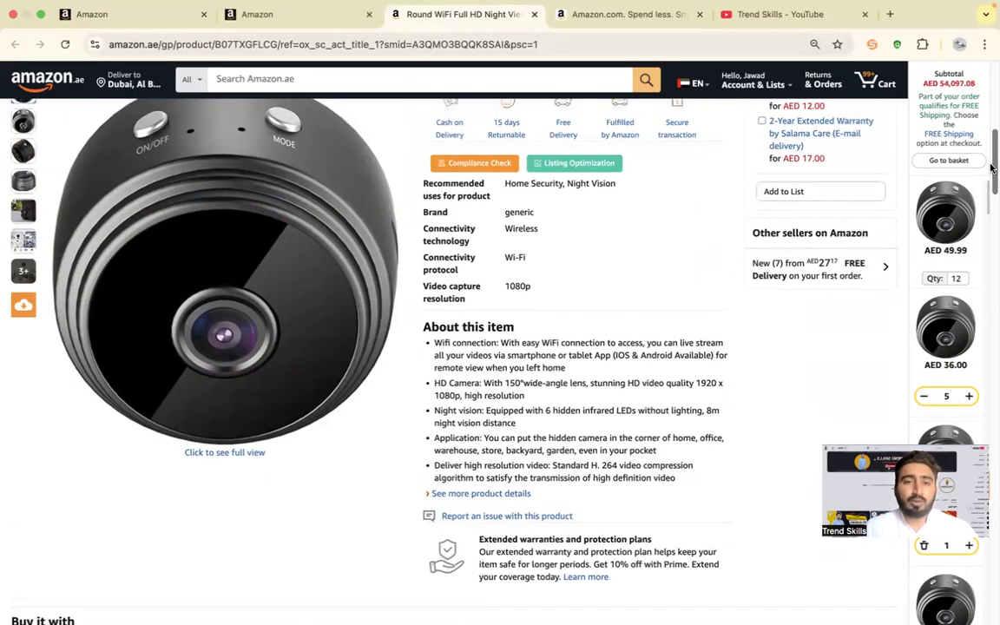
{"action": "left_click_drag", "start_coordinate": [993, 168], "coordinate": [987, 106]}
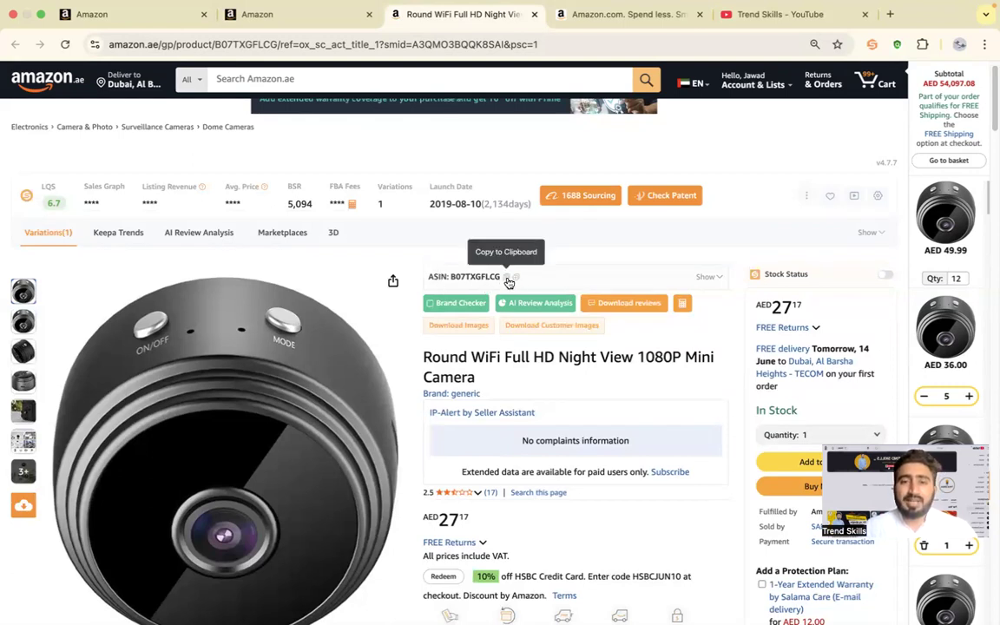
Copy the mini camera's ASIN, B07TXGFLCG, from its product page and search the Seller Central catalog for it
{"action": "left_click", "coordinate": [507, 278]}
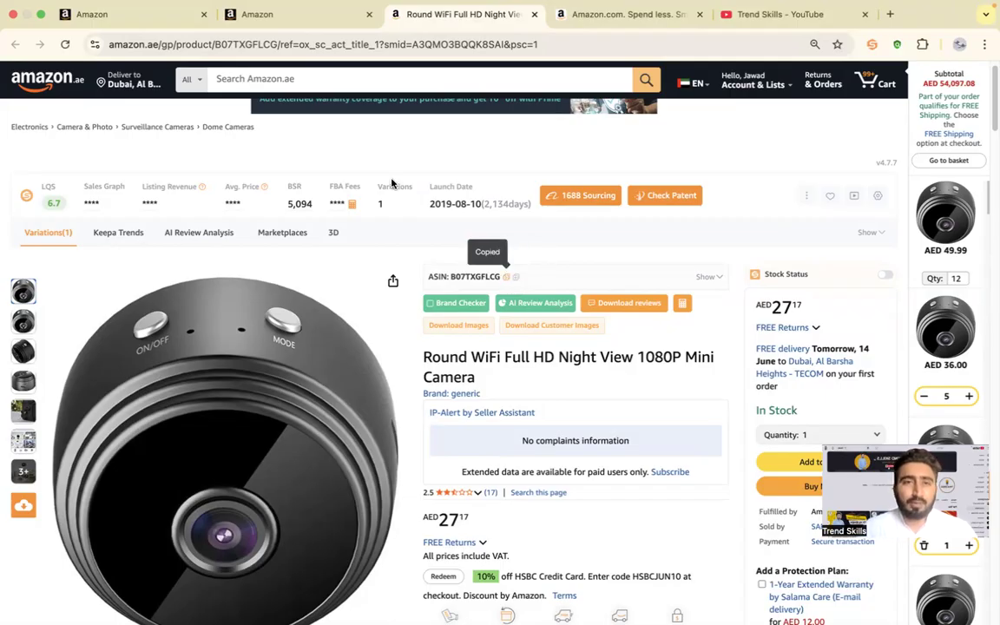
{"action": "left_click", "coordinate": [261, 15]}
{"action": "left_click", "coordinate": [135, 19]}
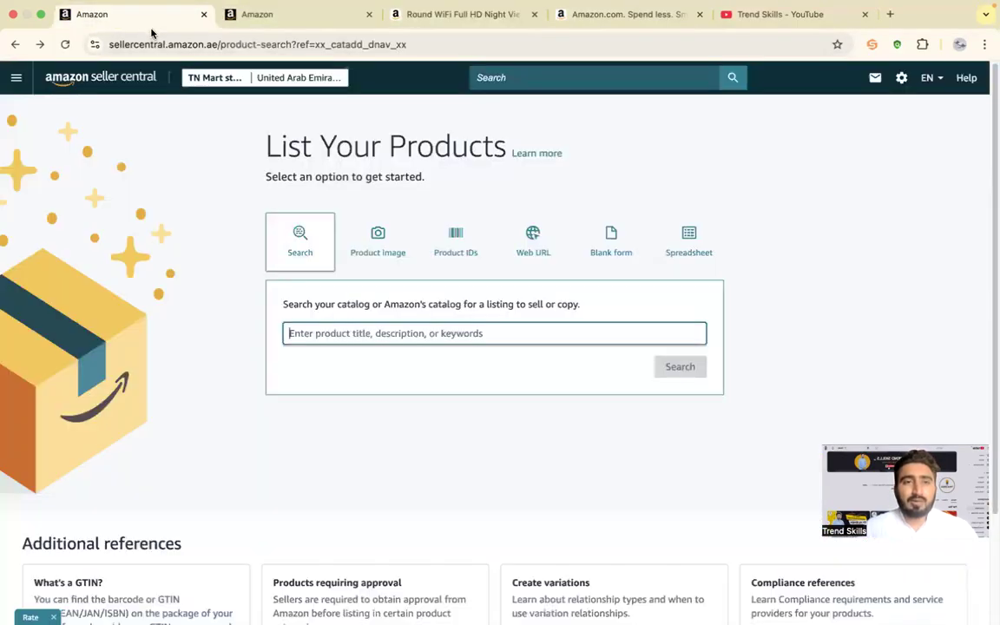
{"action": "right_click", "coordinate": [408, 330]}
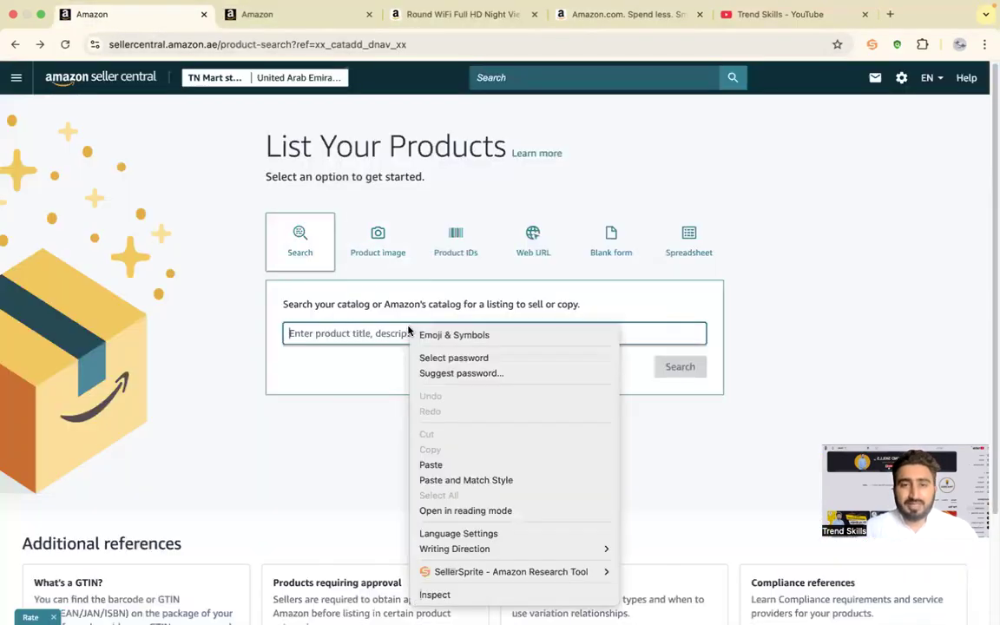
{"action": "left_click", "coordinate": [443, 466]}
{"action": "left_click", "coordinate": [681, 367]}
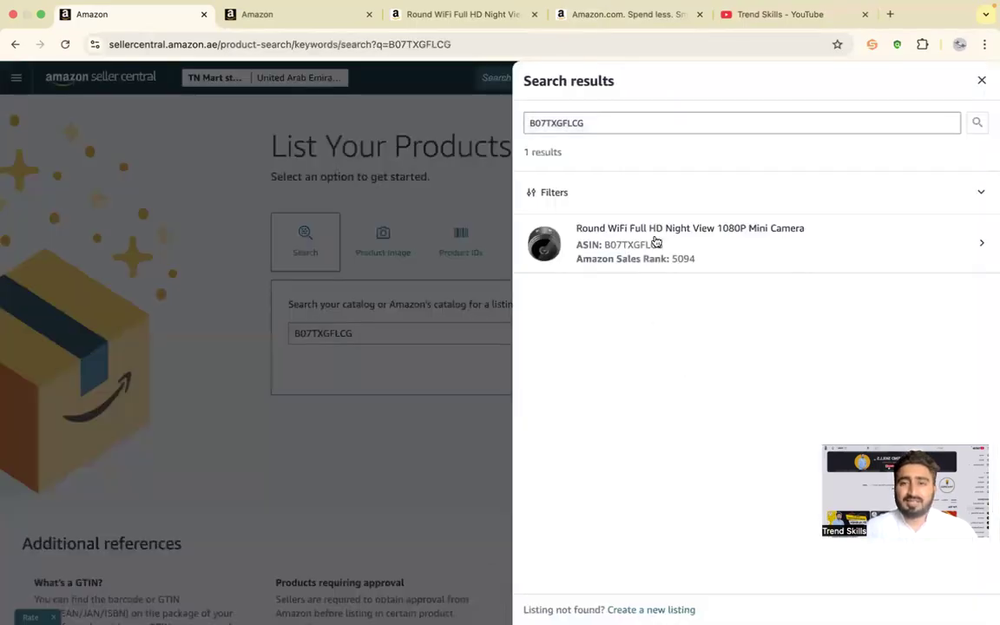
Open the mini camera's catalog result, set the condition to New and choose to sell this product
{"action": "left_click", "coordinate": [656, 234]}
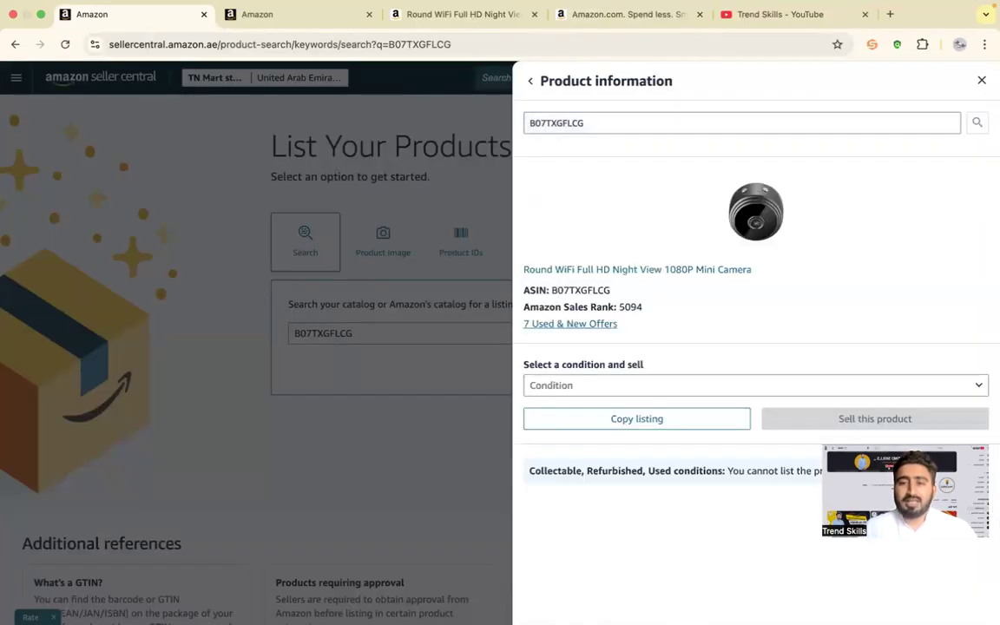
{"action": "left_click", "coordinate": [616, 388]}
{"action": "left_click", "coordinate": [563, 408]}
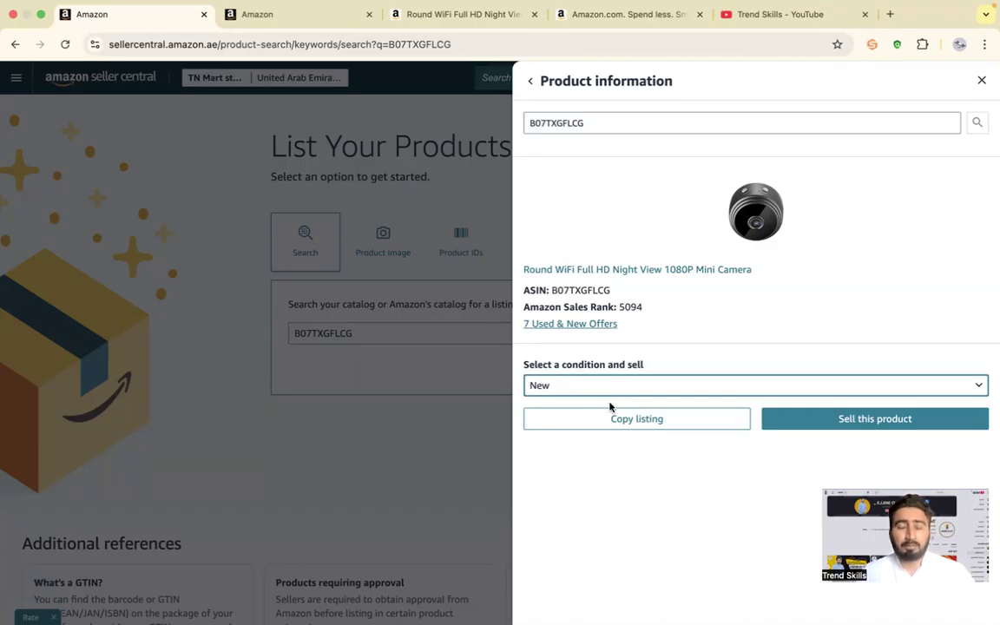
{"action": "left_click", "coordinate": [798, 427]}
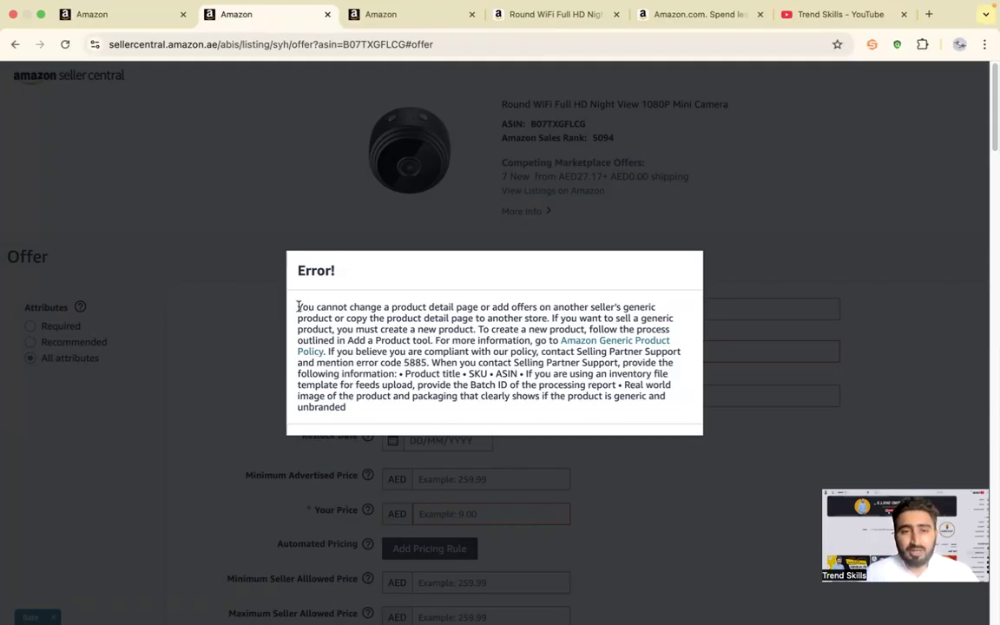
Read through the error message on the camera's offer page and highlight the error code in it
{"action": "left_click_drag", "start_coordinate": [298, 306], "coordinate": [414, 414]}
{"action": "left_click", "coordinate": [429, 312]}
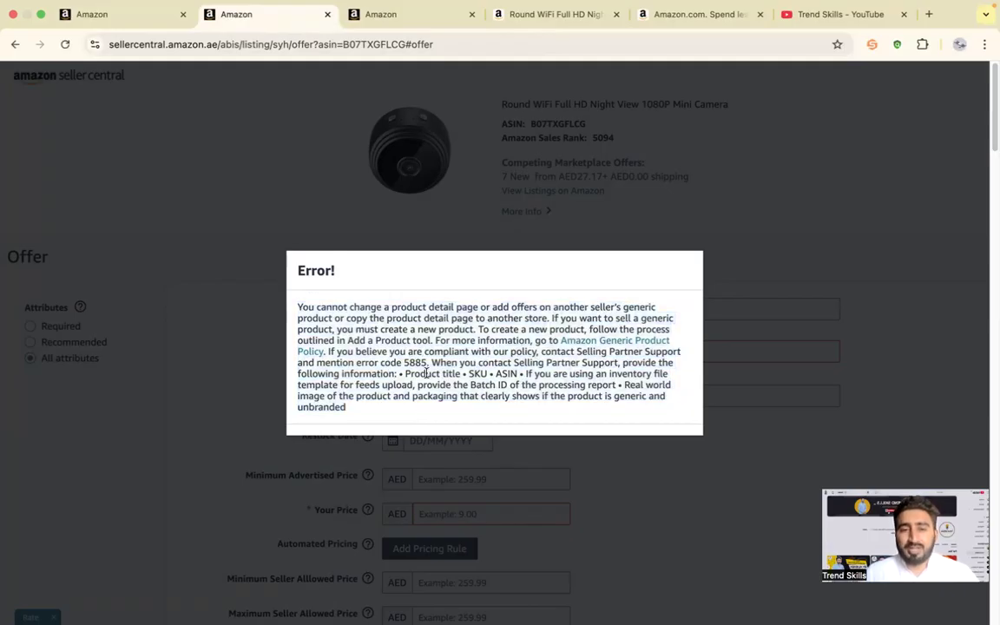
{"action": "left_click_drag", "start_coordinate": [356, 363], "coordinate": [429, 363]}
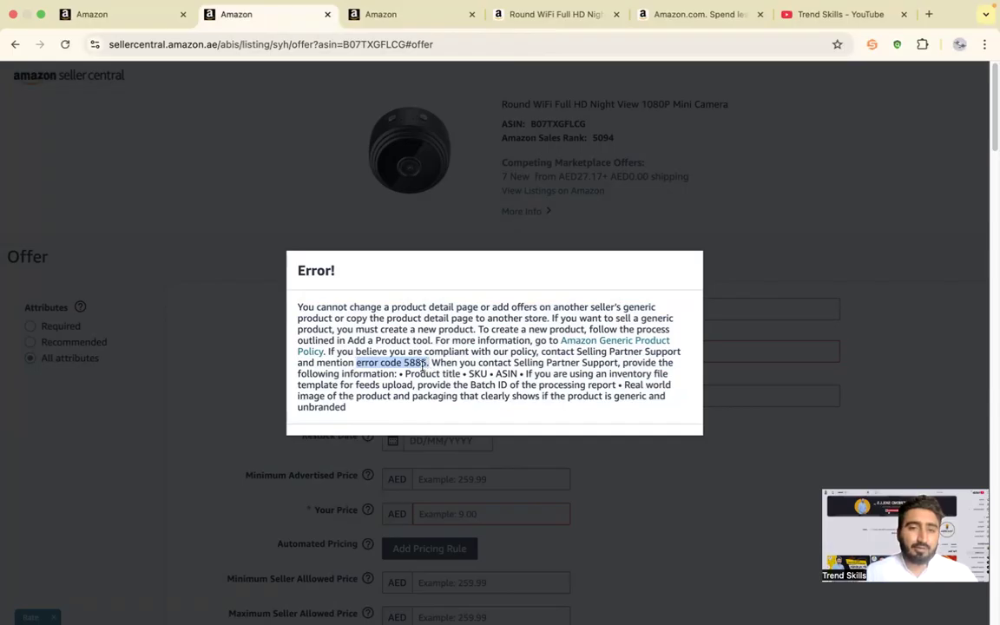
Copy the ASIN B07TXGFLCG from the web address of the camera's Amazon.ae product page
{"action": "left_click", "coordinate": [486, 19]}
{"action": "double_click", "coordinate": [246, 44]}
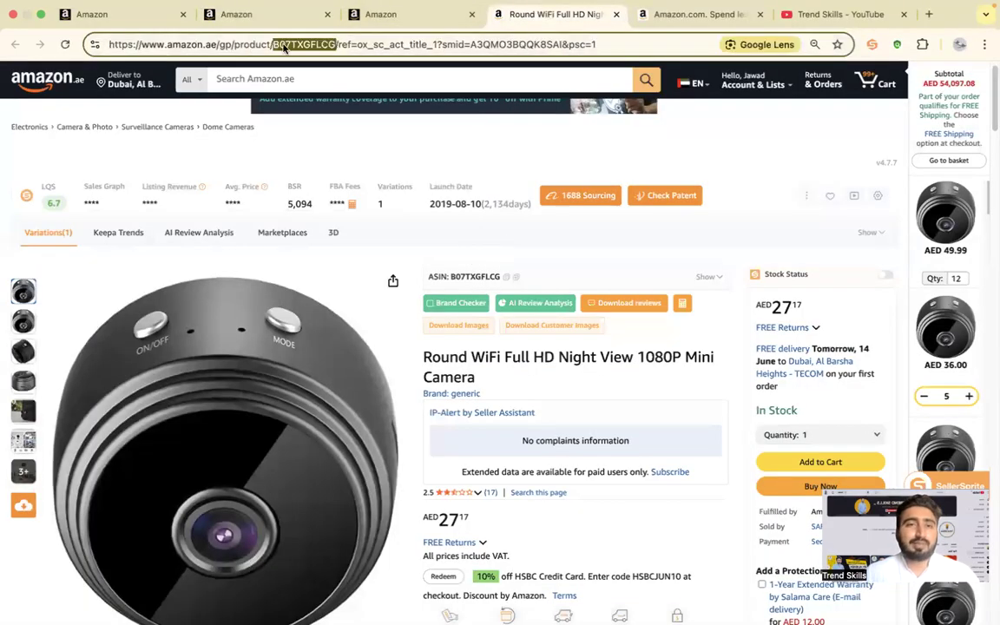
{"action": "right_click", "coordinate": [290, 44]}
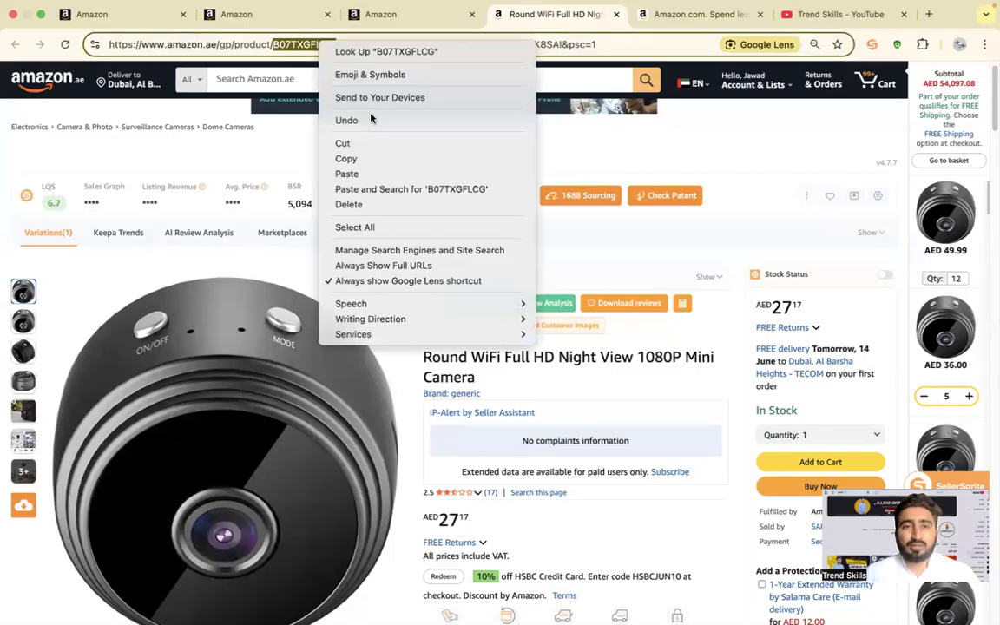
{"action": "left_click", "coordinate": [369, 158]}
Compare the two open offer pages for the camera and reload the older one
{"action": "left_click", "coordinate": [407, 13]}
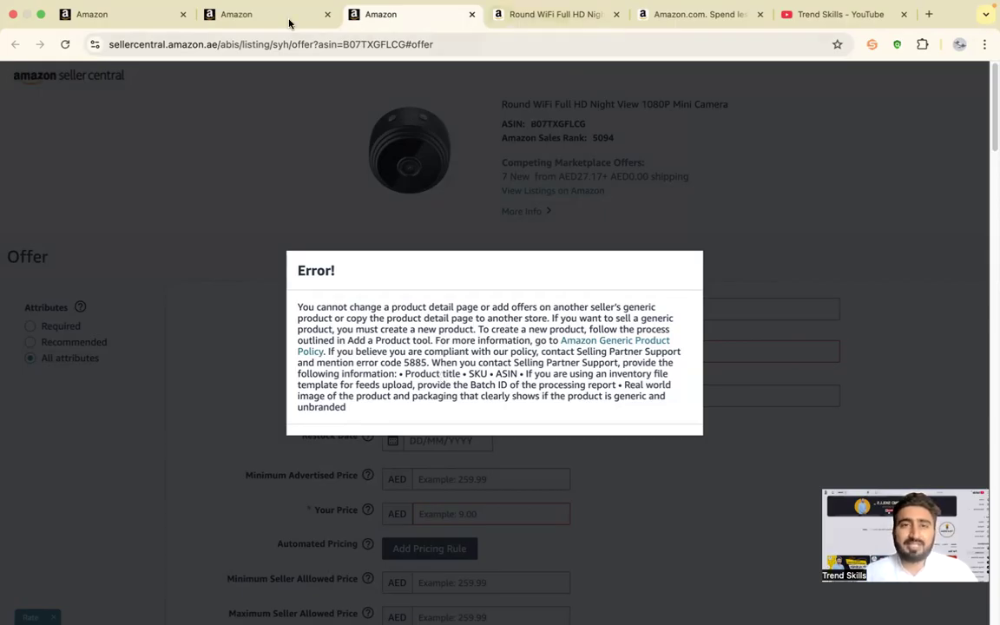
{"action": "left_click", "coordinate": [252, 20]}
{"action": "left_click", "coordinate": [427, 17]}
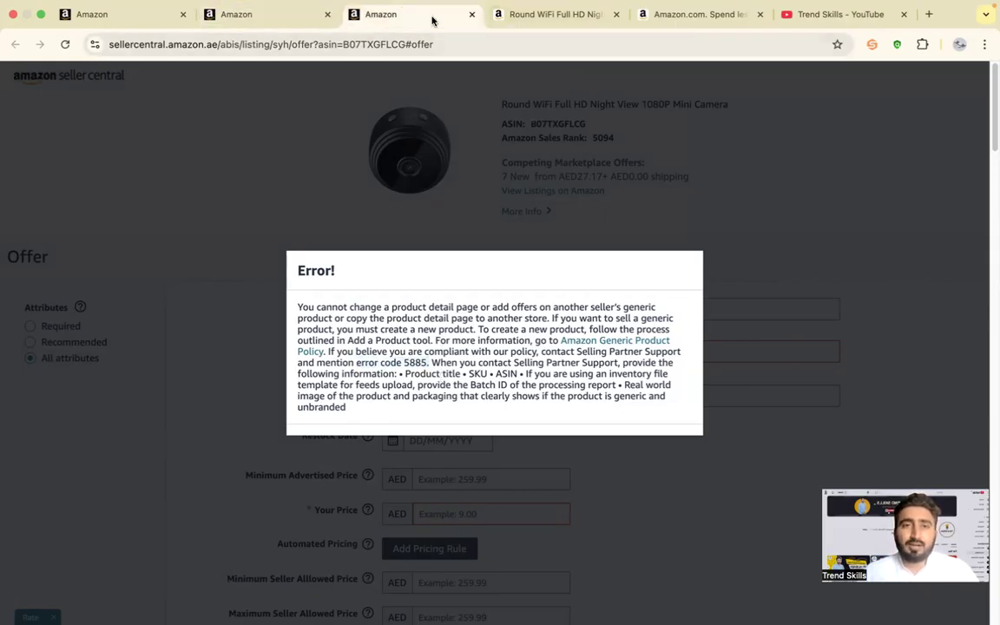
{"action": "left_click", "coordinate": [66, 45]}
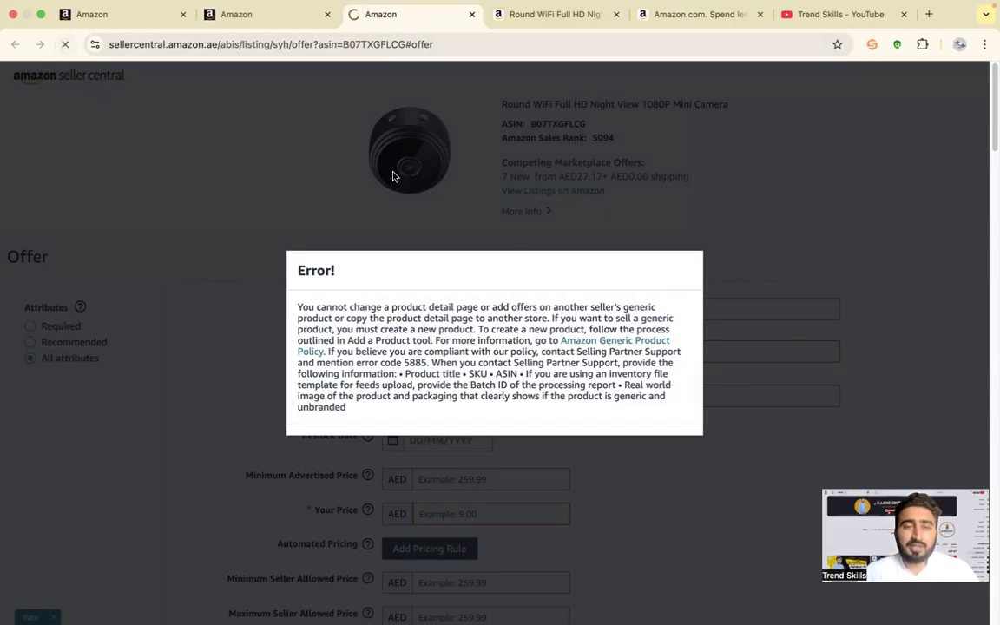
Return to the product search, close the camera's product information and open Get help and resources
{"action": "left_click", "coordinate": [116, 14]}
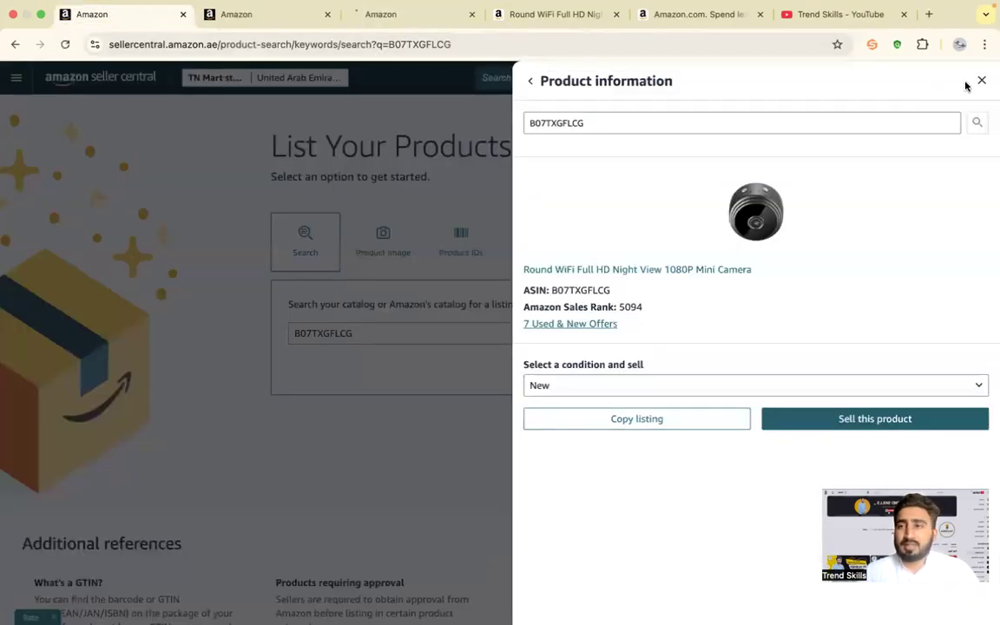
{"action": "left_click", "coordinate": [516, 123]}
{"action": "mouse_move", "coordinate": [966, 80]}
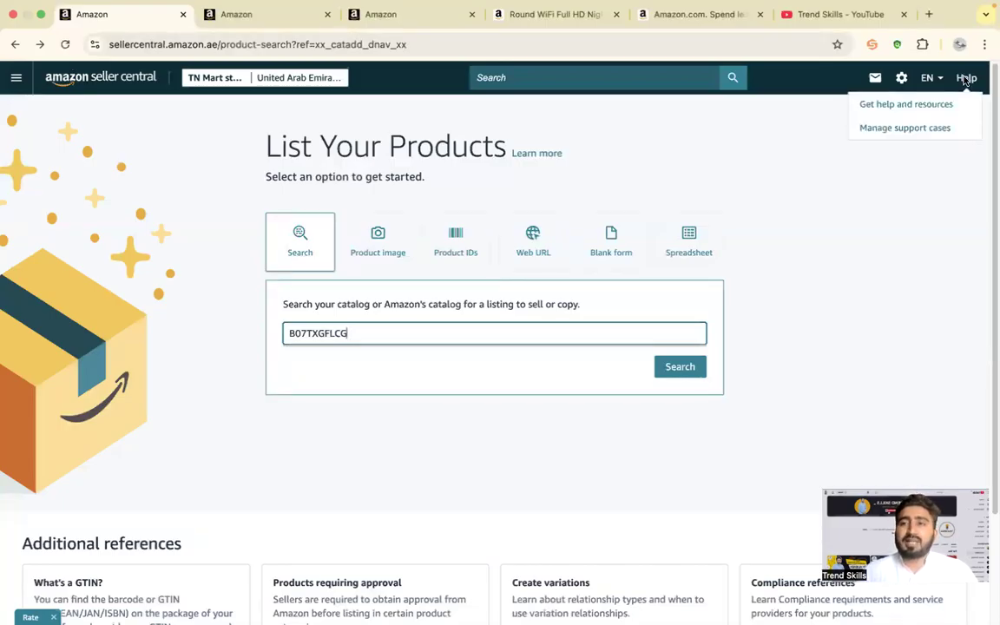
{"action": "left_click", "coordinate": [903, 105]}
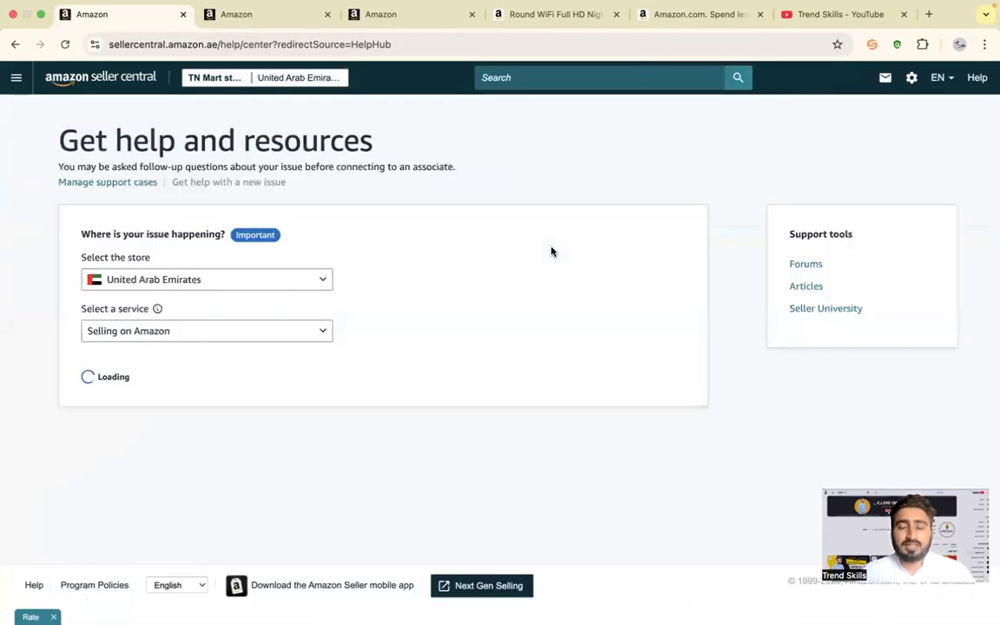
Select Add a product as the issue to resolve and Received an error code or message as the problem faced
{"action": "left_click_drag", "start_coordinate": [992, 128], "coordinate": [976, 297]}
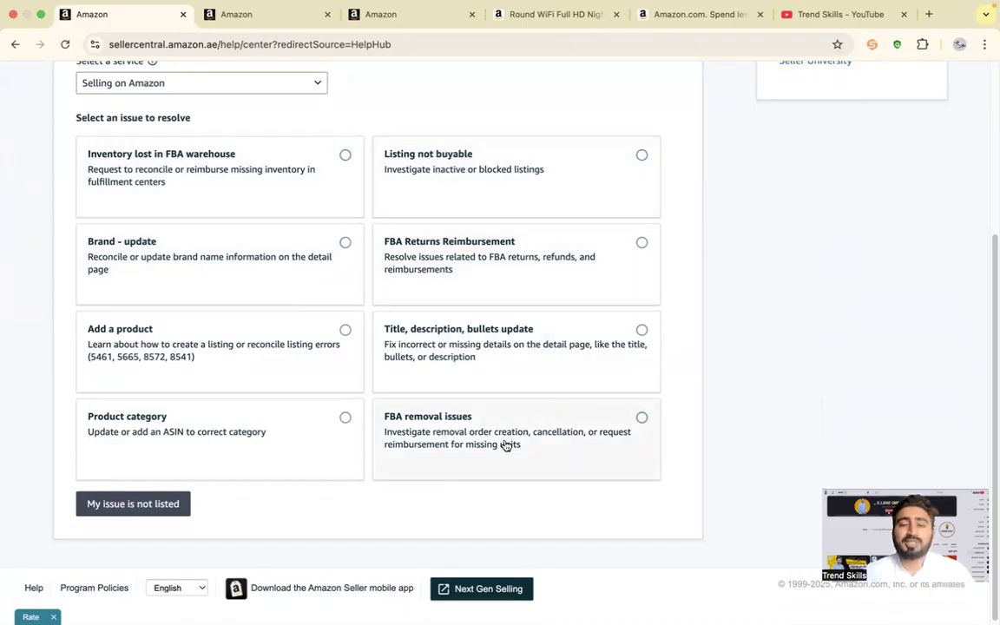
{"action": "left_click", "coordinate": [117, 338]}
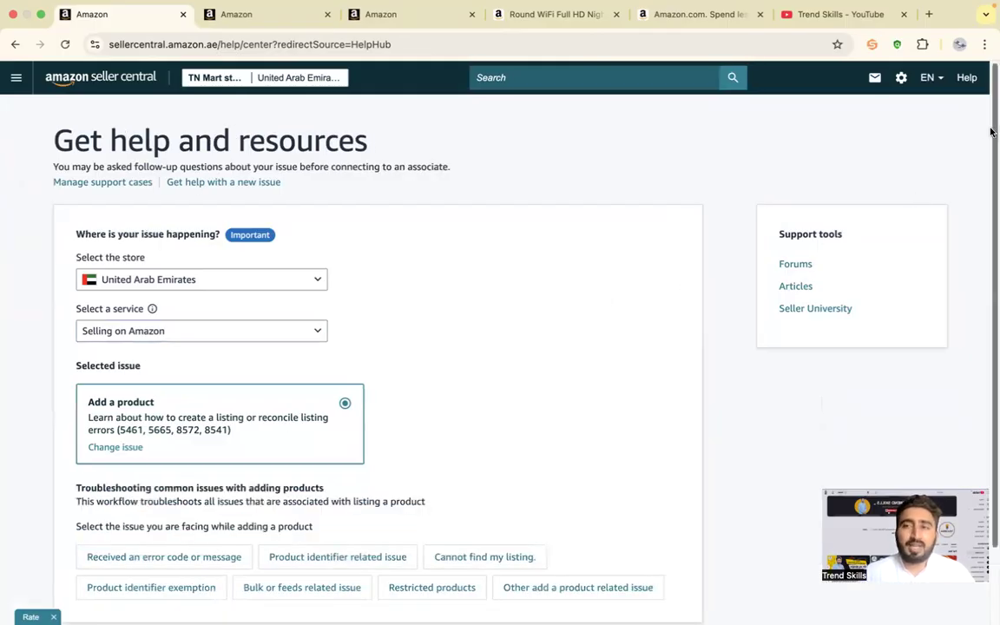
{"action": "scroll", "coordinate": [990, 219], "scroll_direction": "down", "scroll_amount": 3}
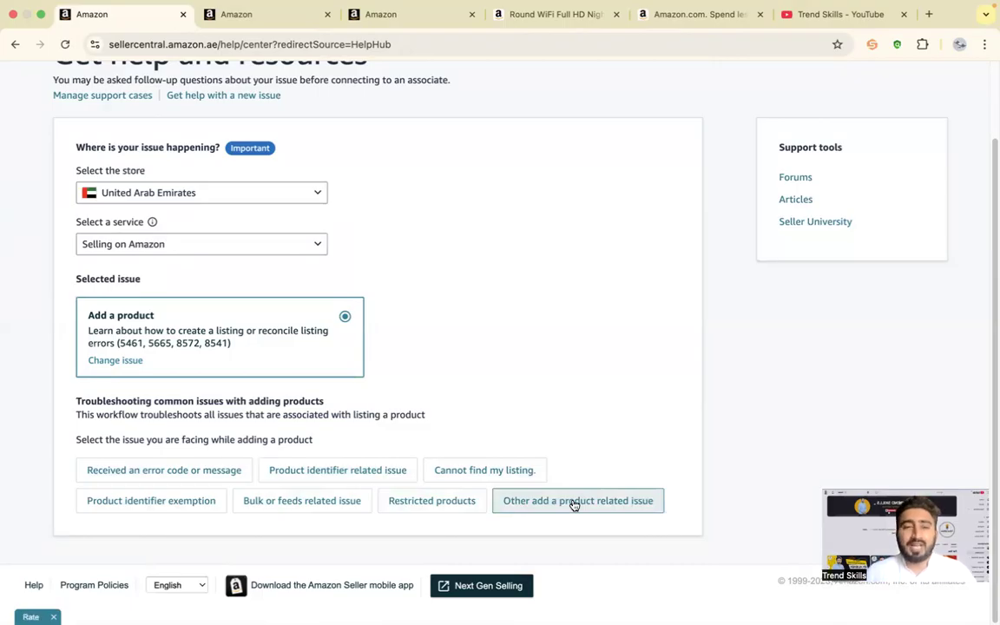
{"action": "left_click", "coordinate": [127, 470]}
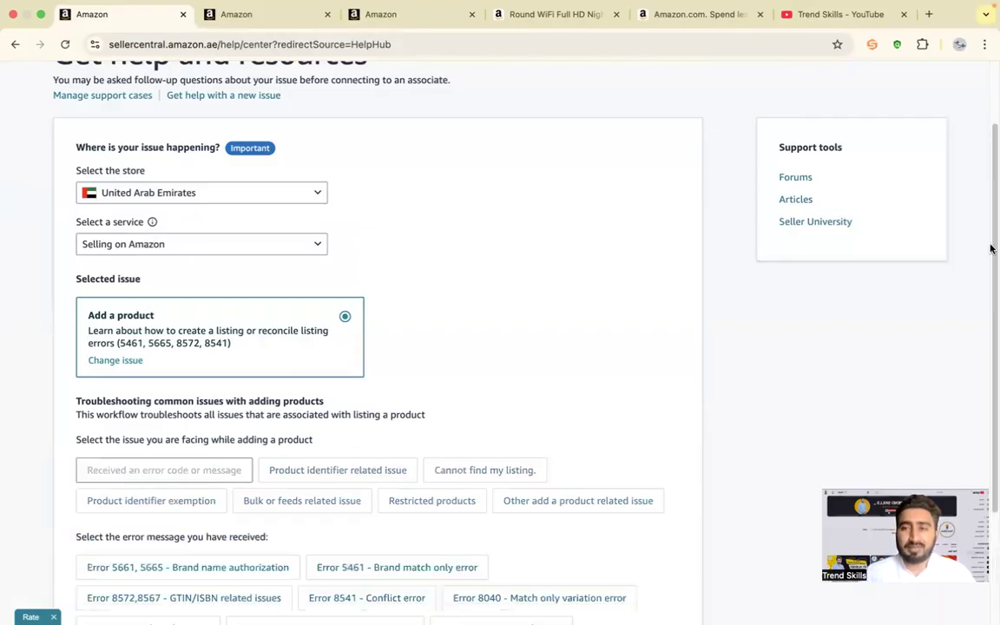
Choose the Error 5885, 5886, 5887 - Generics error option and specify Error 5885 as the error code
{"action": "left_click_drag", "start_coordinate": [991, 226], "coordinate": [993, 401]}
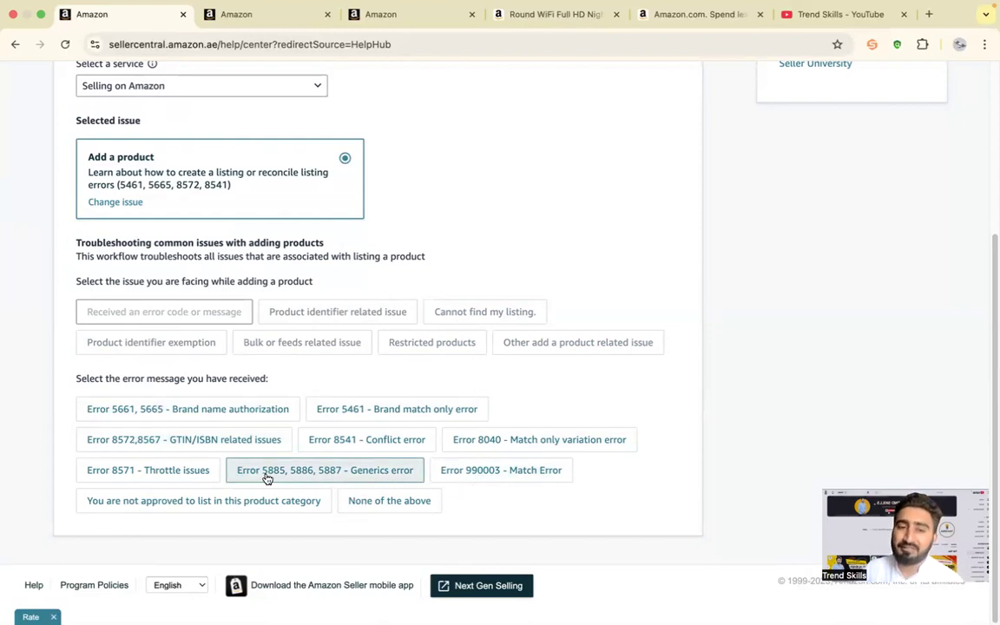
{"action": "left_click", "coordinate": [347, 475]}
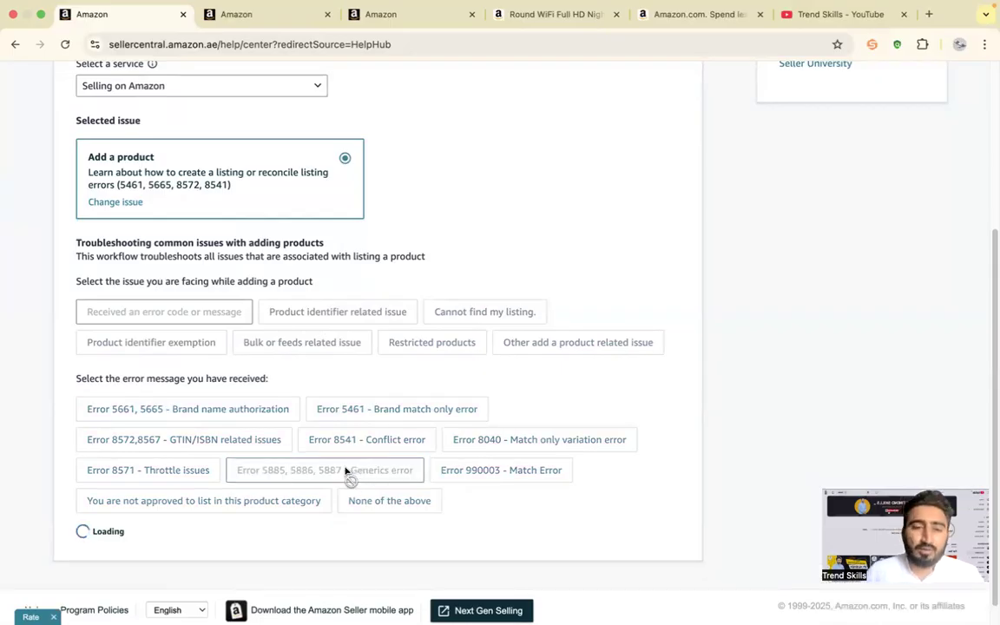
{"action": "left_click_drag", "start_coordinate": [991, 382], "coordinate": [991, 445]}
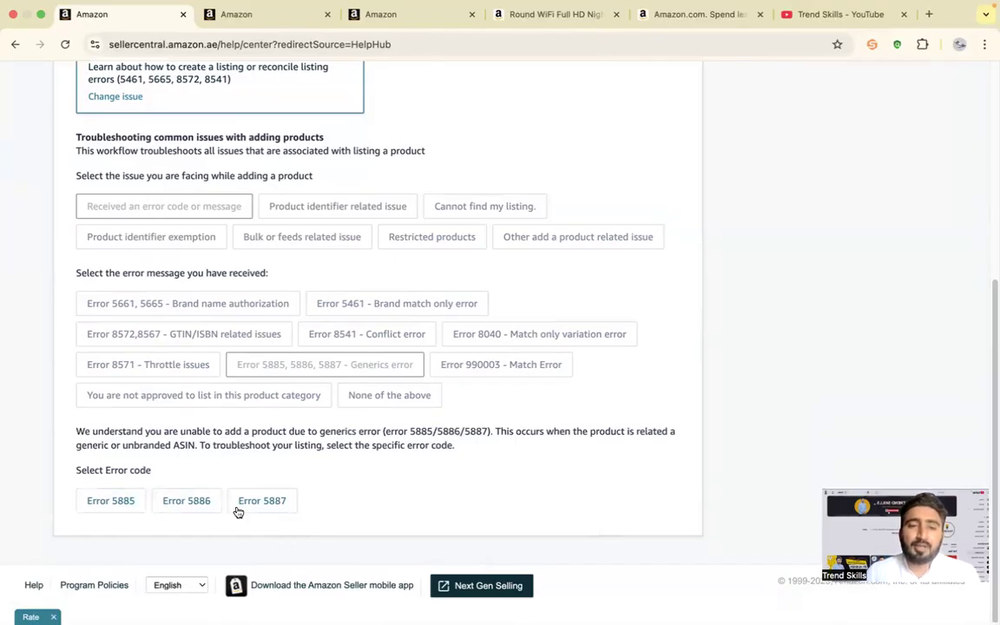
{"action": "left_click", "coordinate": [118, 510]}
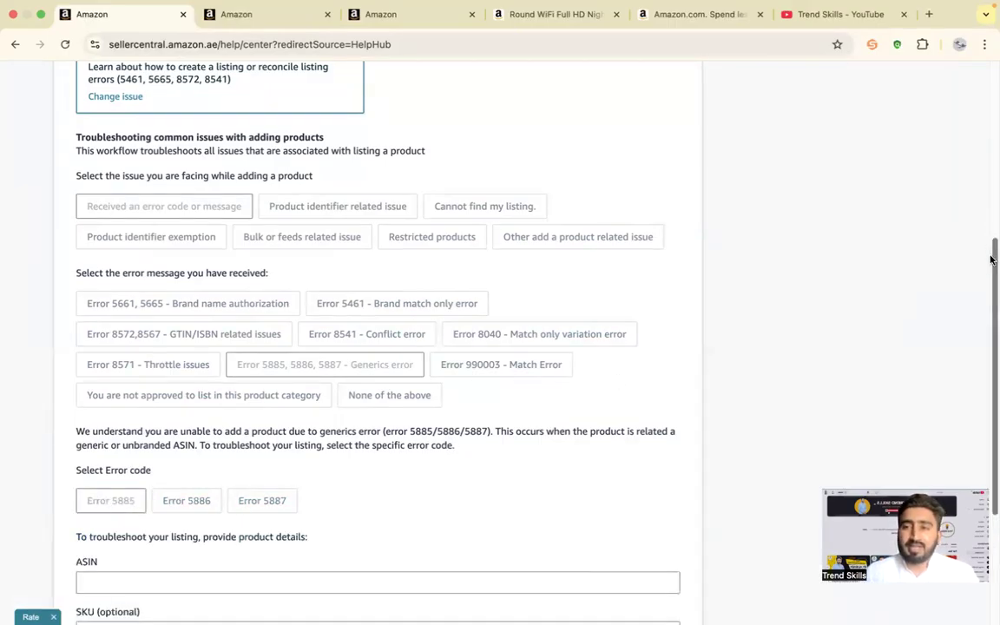
Enter the ASIN B07TXGFLCG in the troubleshooting product details and continue
{"action": "left_click_drag", "start_coordinate": [994, 261], "coordinate": [990, 419]}
{"action": "right_click", "coordinate": [171, 365]}
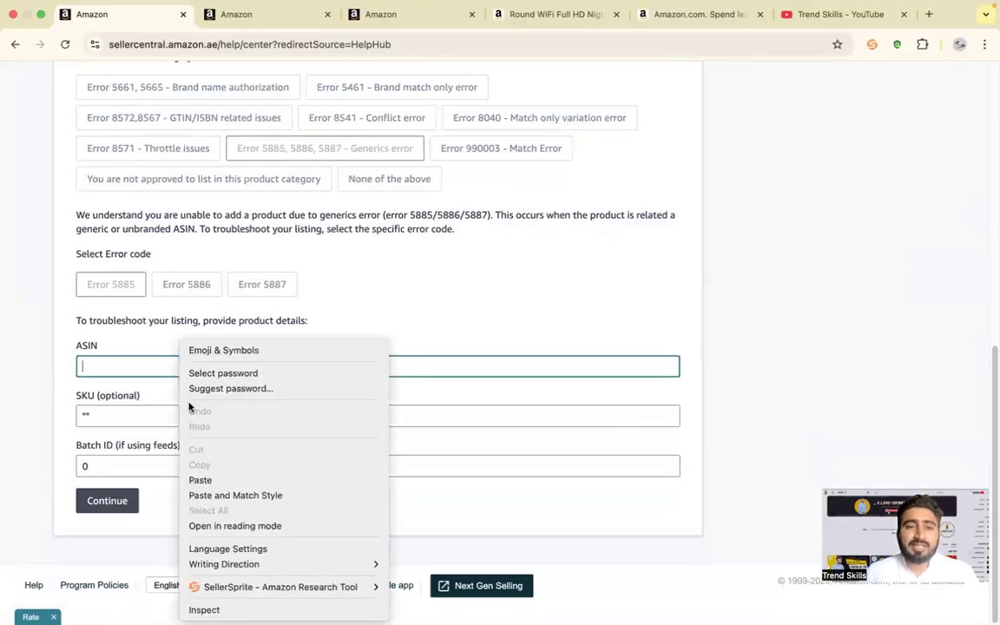
{"action": "left_click", "coordinate": [200, 480]}
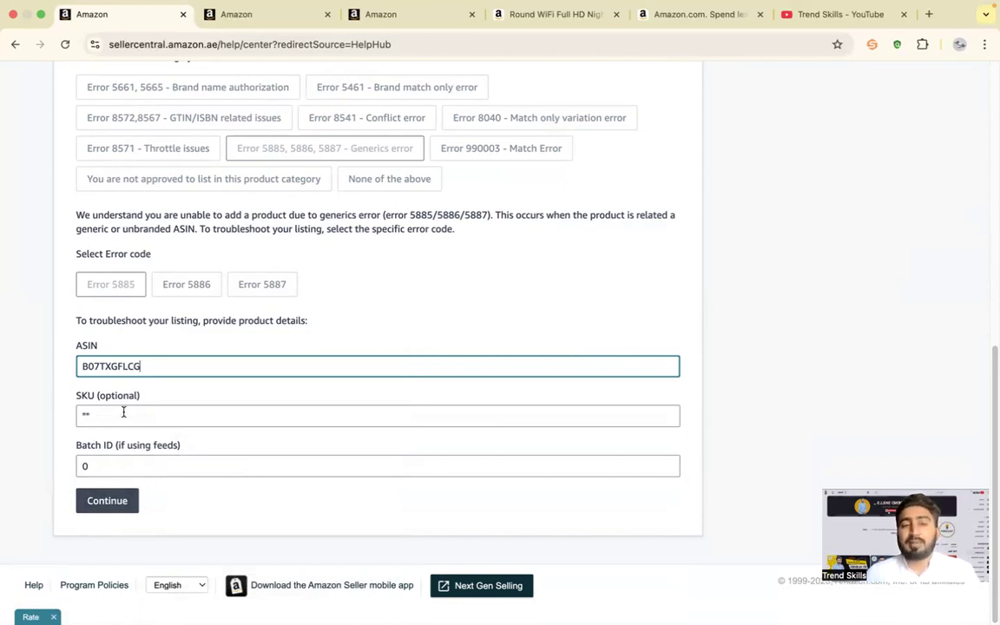
{"action": "left_click", "coordinate": [109, 502]}
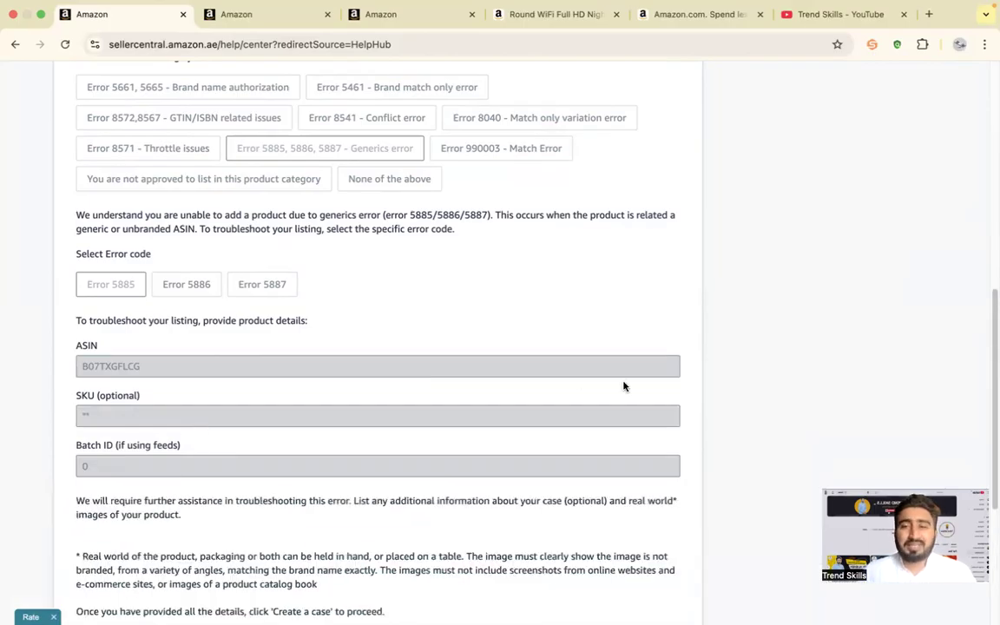
Switch to the desktop, open the Mini camera raw images folder and preview the photo 61FTBnROKML.jpg
{"action": "left_click_drag", "start_coordinate": [992, 313], "coordinate": [991, 459]}
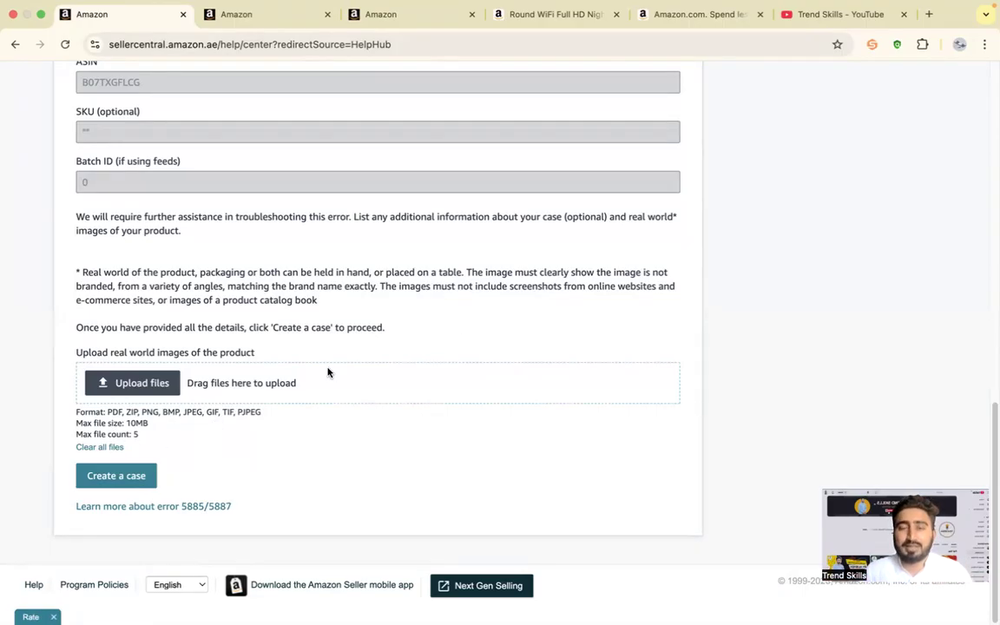
{"action": "key", "text": "ctrl+Left"}
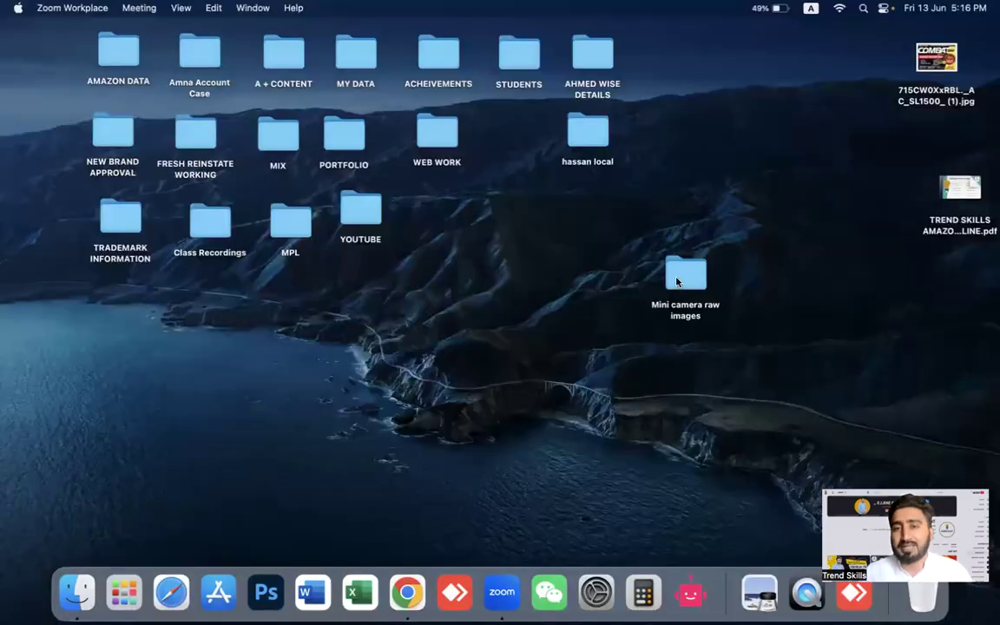
{"action": "double_click", "coordinate": [683, 276]}
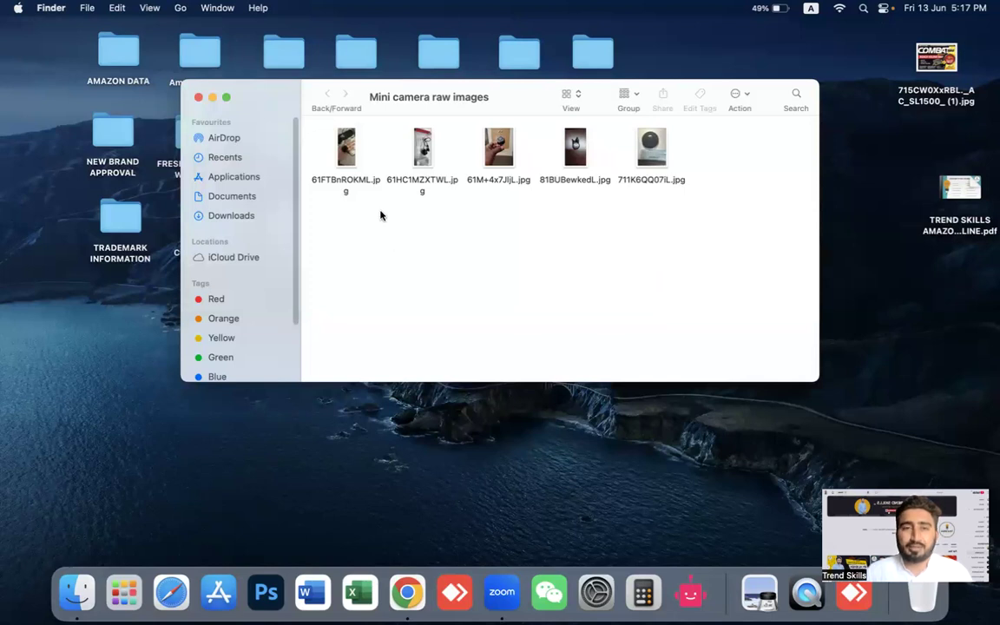
{"action": "left_click", "coordinate": [345, 152]}
{"action": "key", "text": "super+o"}
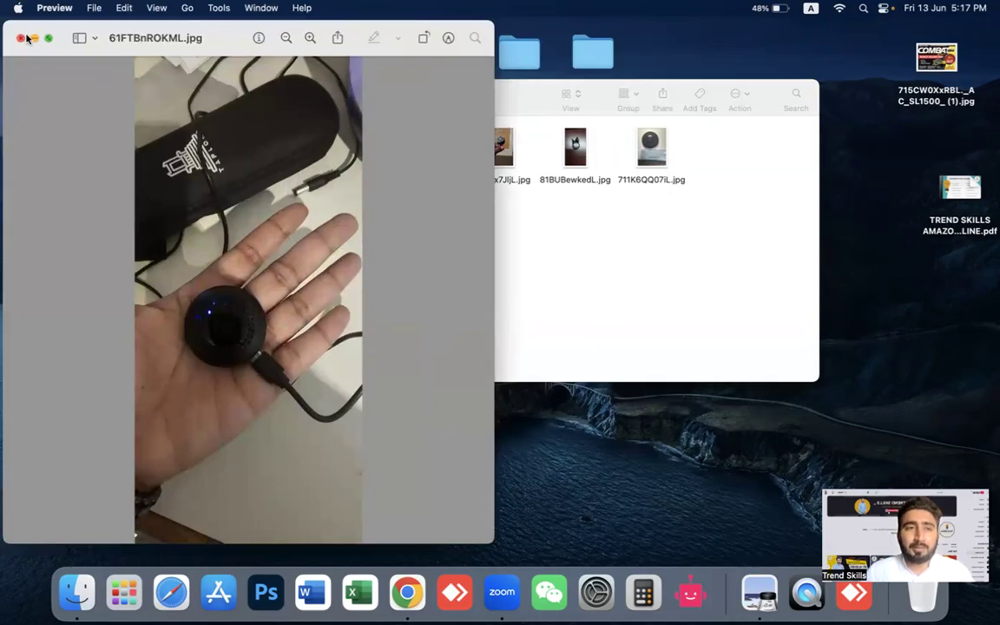
{"action": "left_click", "coordinate": [23, 38]}
Preview the photos 61HC1MZXTWL.jpg and 61M+4x7JljL.jpg, then close the image folder
{"action": "left_click", "coordinate": [422, 149]}
{"action": "key", "text": "super+o"}
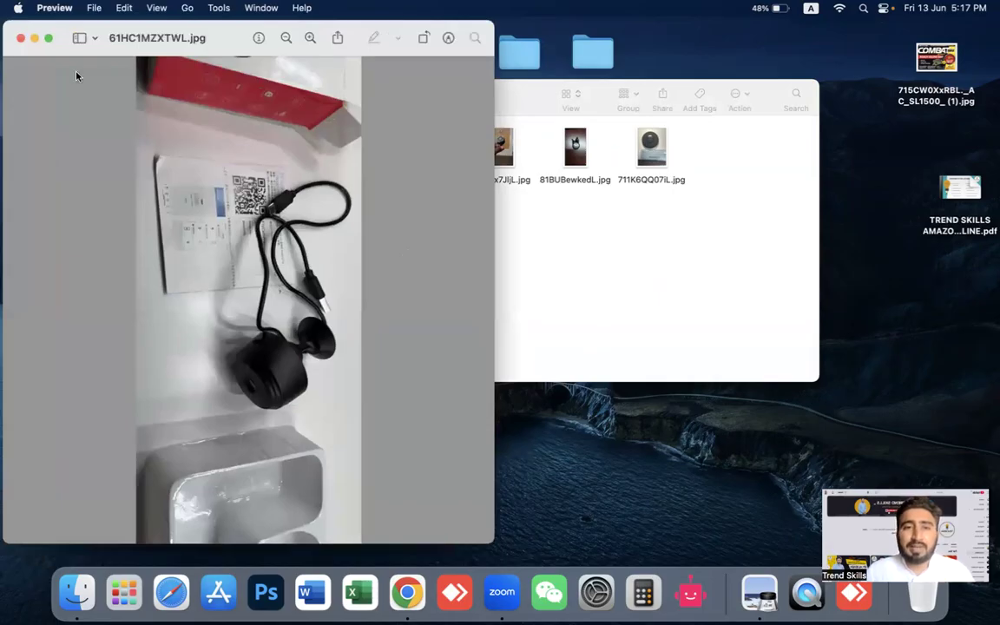
{"action": "left_click", "coordinate": [20, 38]}
{"action": "left_click", "coordinate": [500, 150]}
{"action": "key", "text": "super+o"}
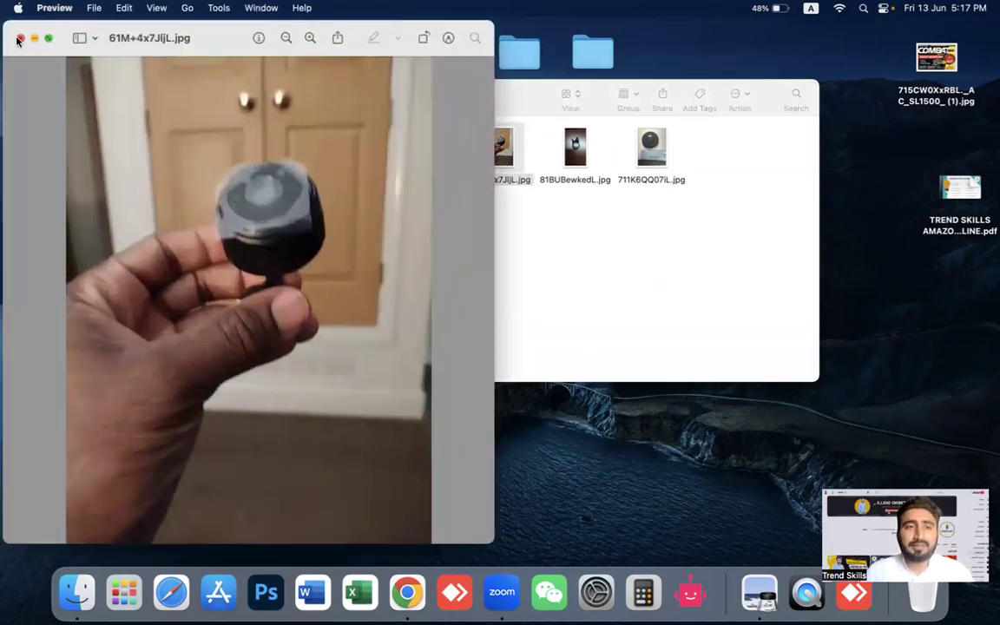
{"action": "key", "text": "super+w"}
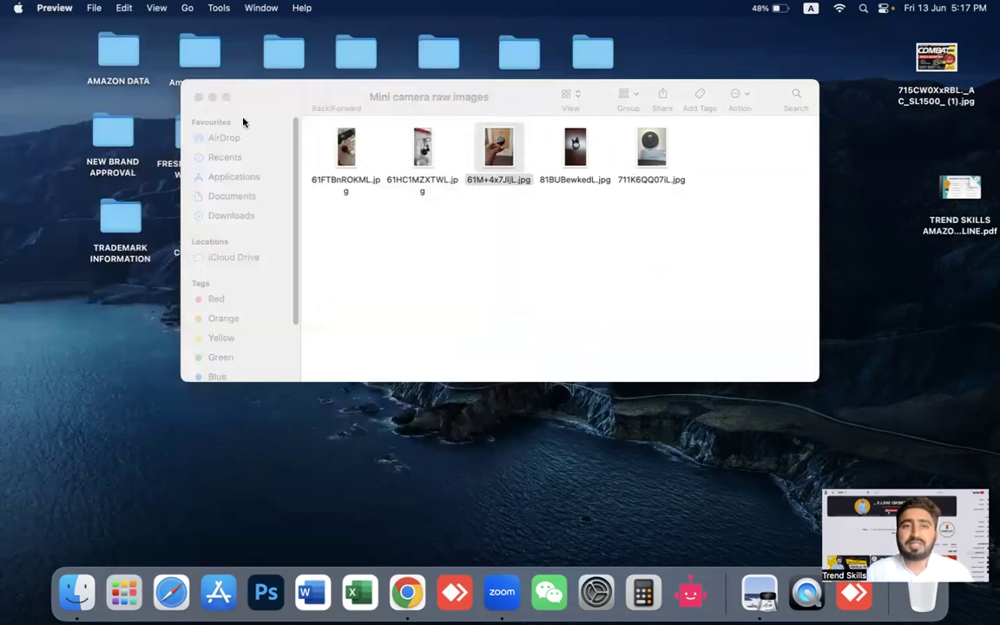
{"action": "left_click", "coordinate": [200, 98]}
Return to the support case form in Chrome and upload all five photos from the Mini camera raw images folder
{"action": "key", "text": "ctrl+Right"}
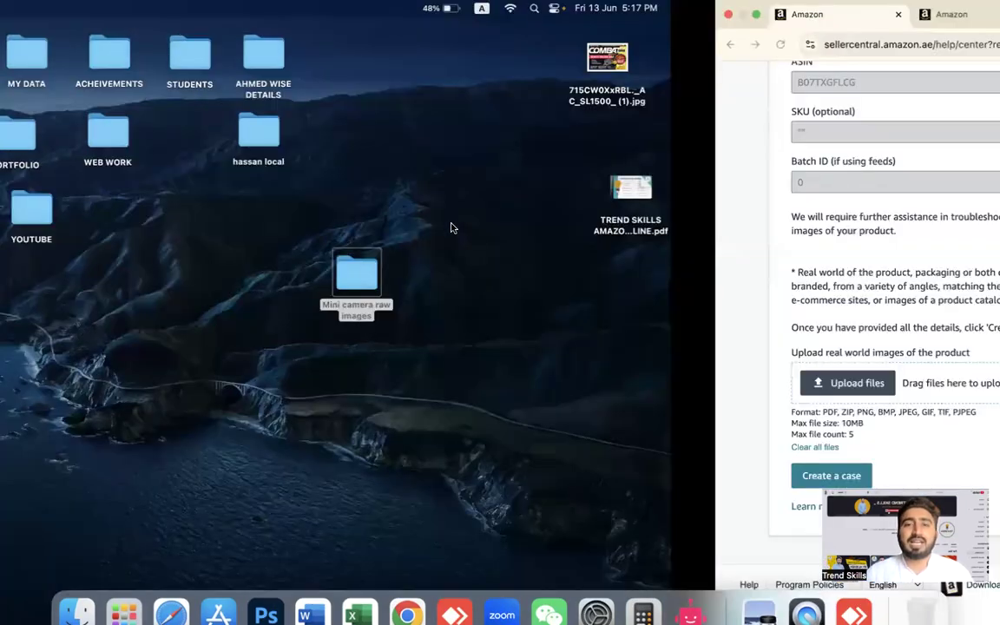
{"action": "left_click", "coordinate": [139, 384]}
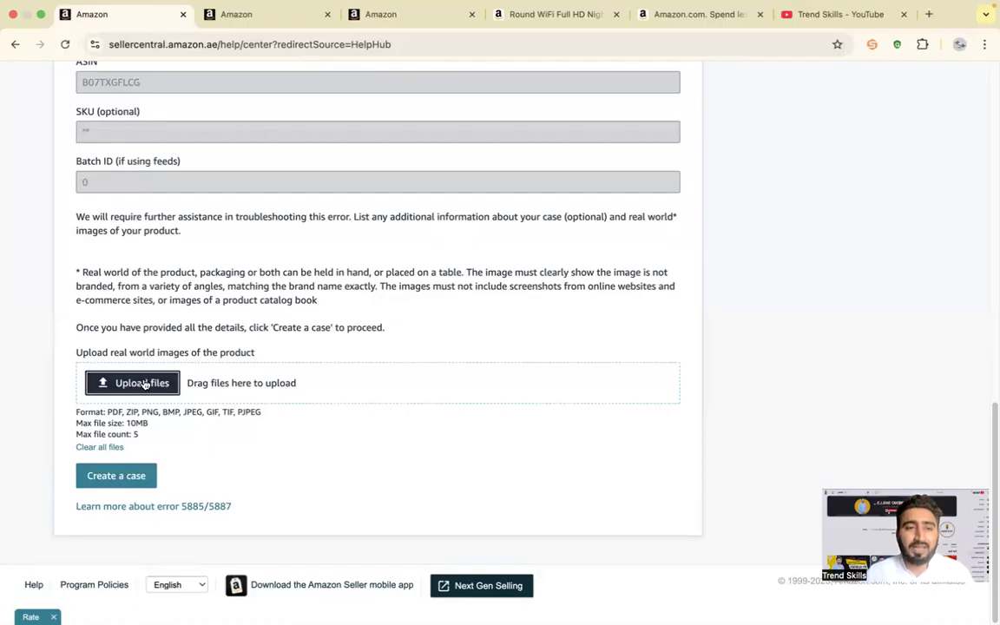
{"action": "scroll", "coordinate": [486, 290], "scroll_direction": "down", "scroll_amount": 5}
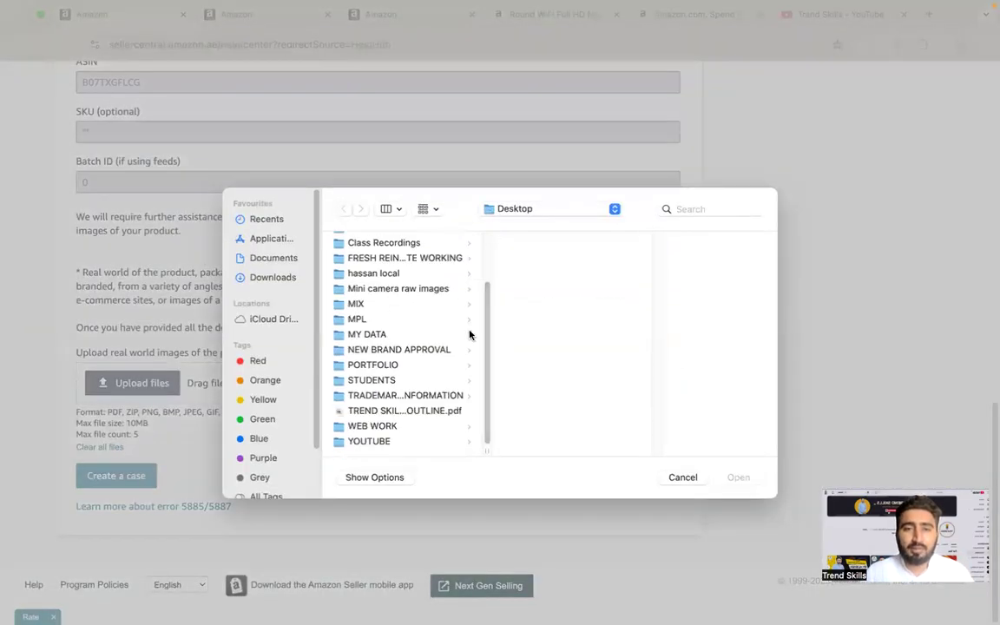
{"action": "left_click", "coordinate": [411, 289]}
{"action": "left_click_drag", "start_coordinate": [596, 348], "coordinate": [575, 250]}
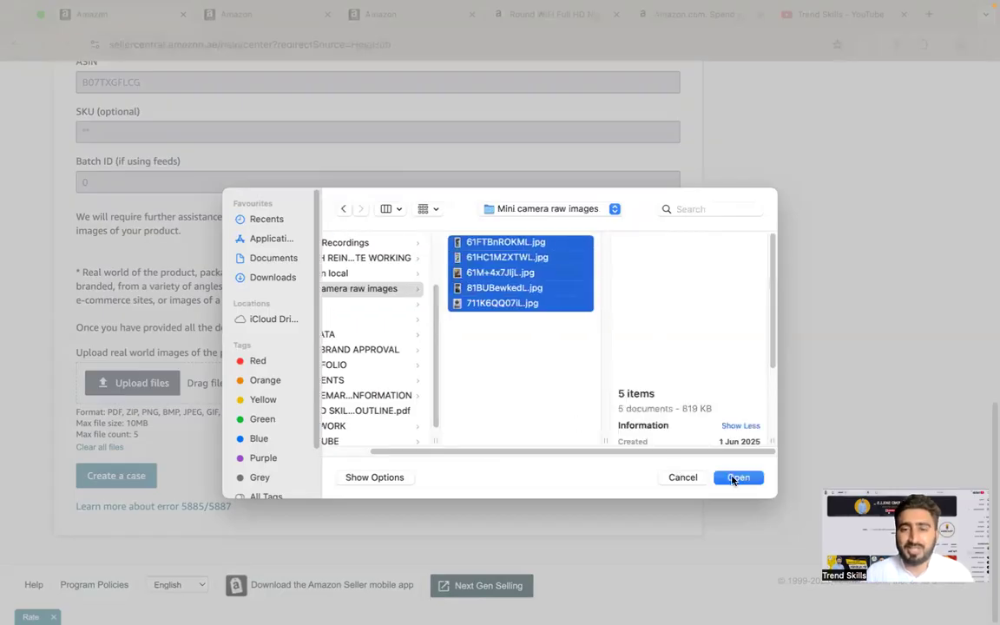
{"action": "key", "text": "Return"}
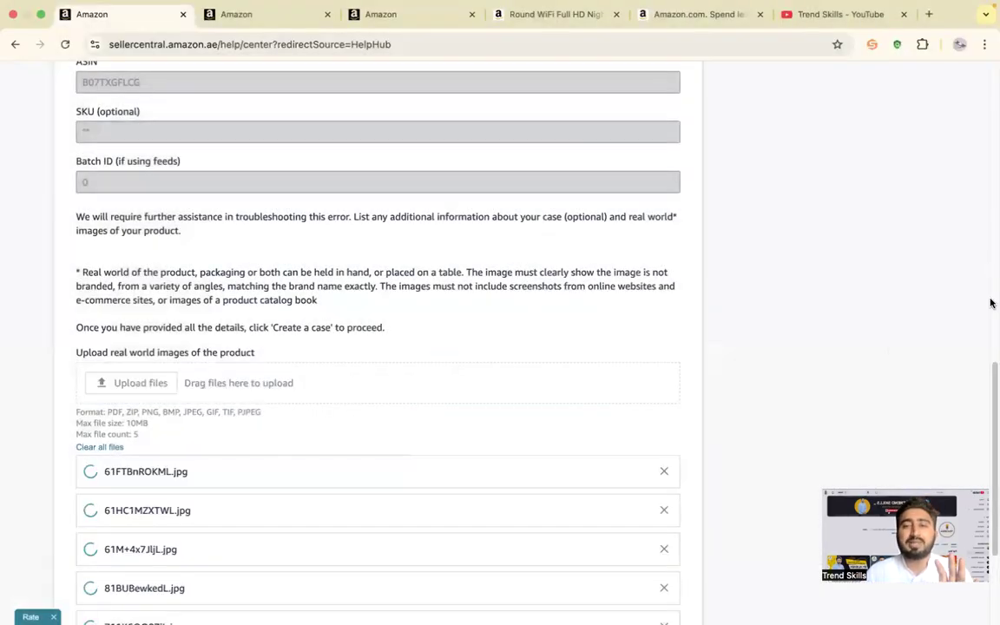
{"action": "left_click_drag", "start_coordinate": [993, 413], "coordinate": [993, 446]}
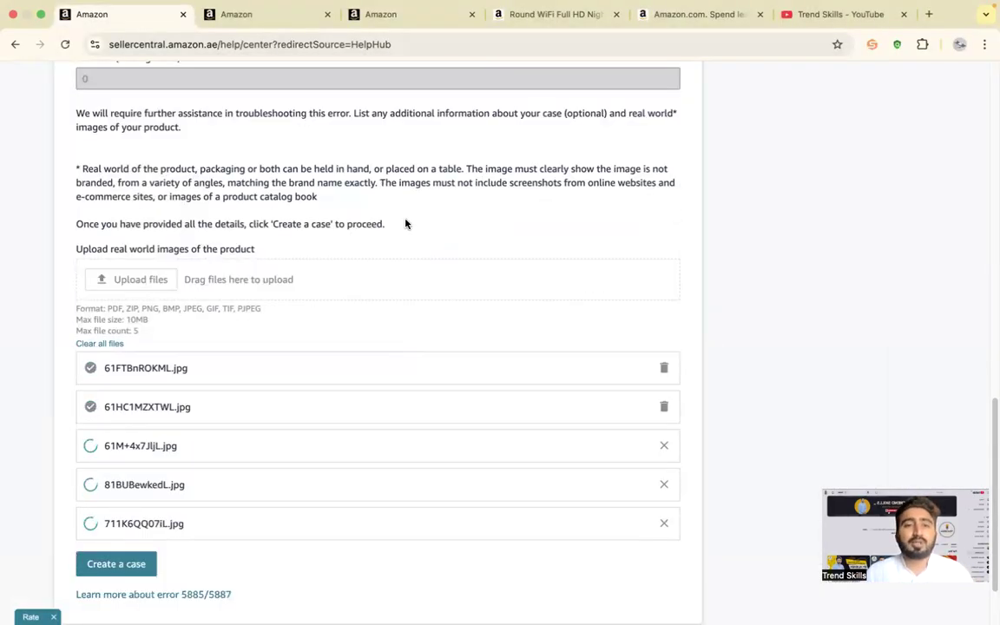
Check the customer reviews on the Amazon.ae mini camera product page for real-world product photos
{"action": "left_click", "coordinate": [543, 15]}
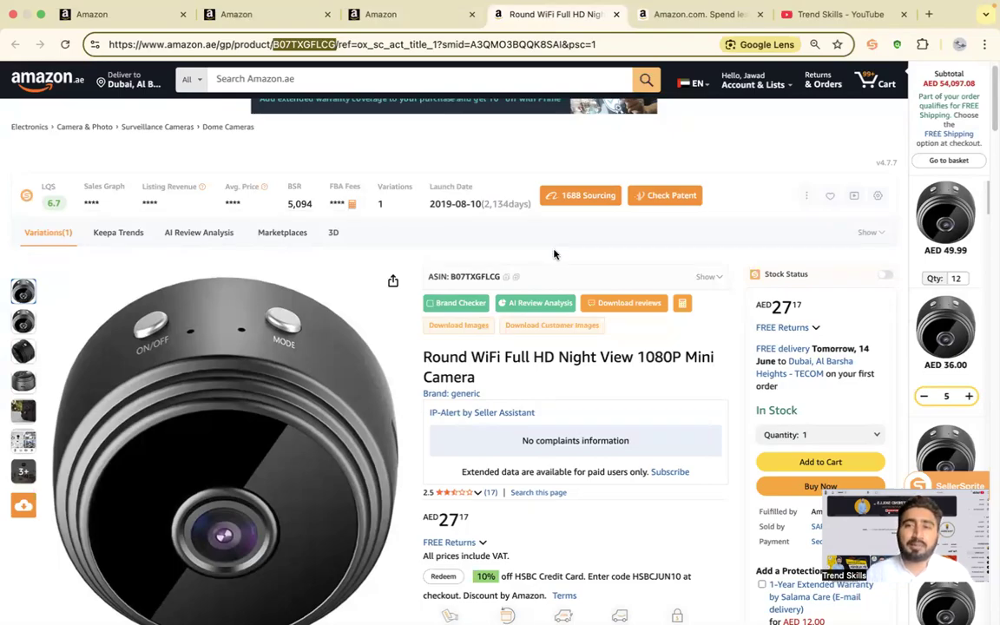
{"action": "scroll", "coordinate": [991, 295], "scroll_direction": "down", "scroll_amount": 2}
{"action": "left_click_drag", "start_coordinate": [992, 296], "coordinate": [991, 425]}
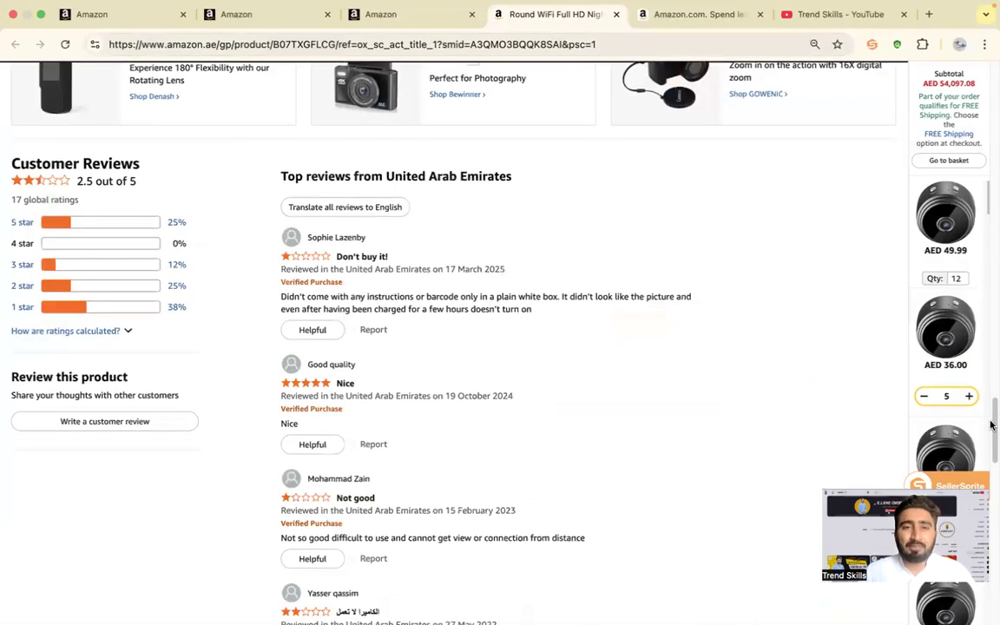
{"action": "left_click_drag", "start_coordinate": [991, 425], "coordinate": [971, 27]}
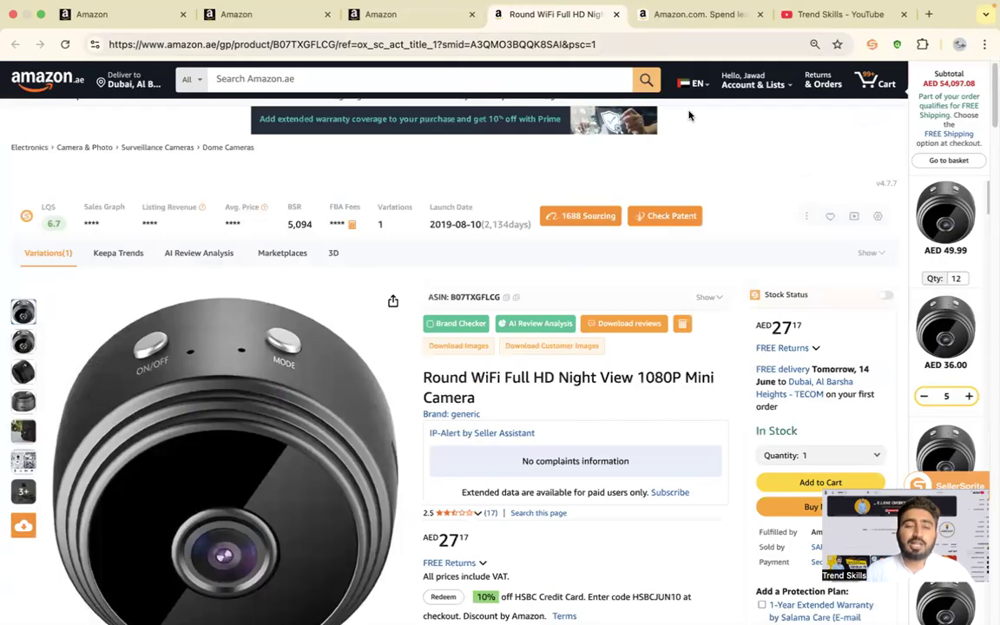
{"action": "scroll", "coordinate": [691, 116], "scroll_direction": "up", "scroll_amount": 1}
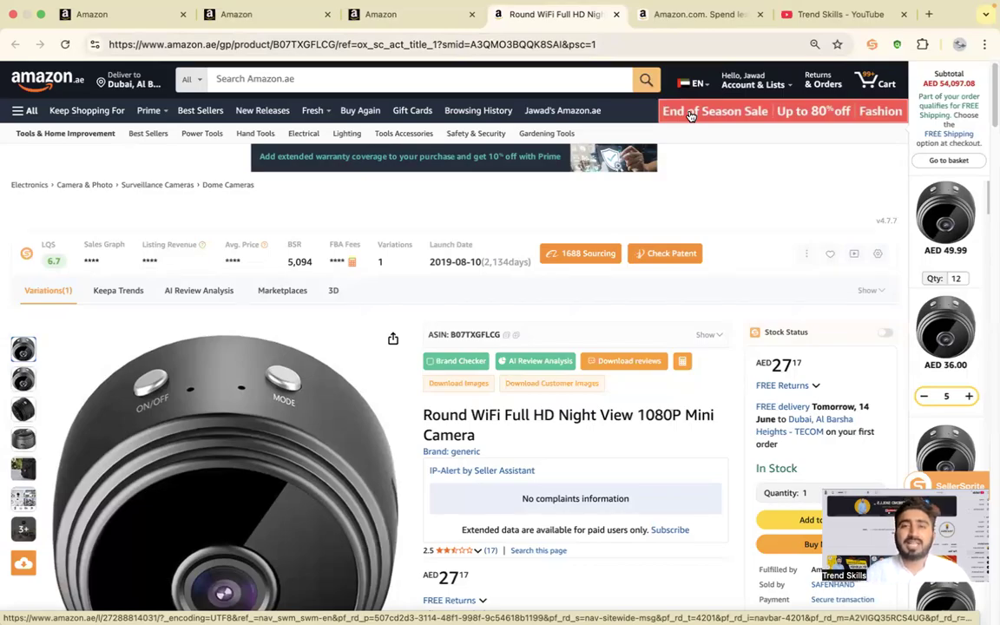
Search Amazon.com for "mini wifi camera"
{"action": "left_click", "coordinate": [701, 16]}
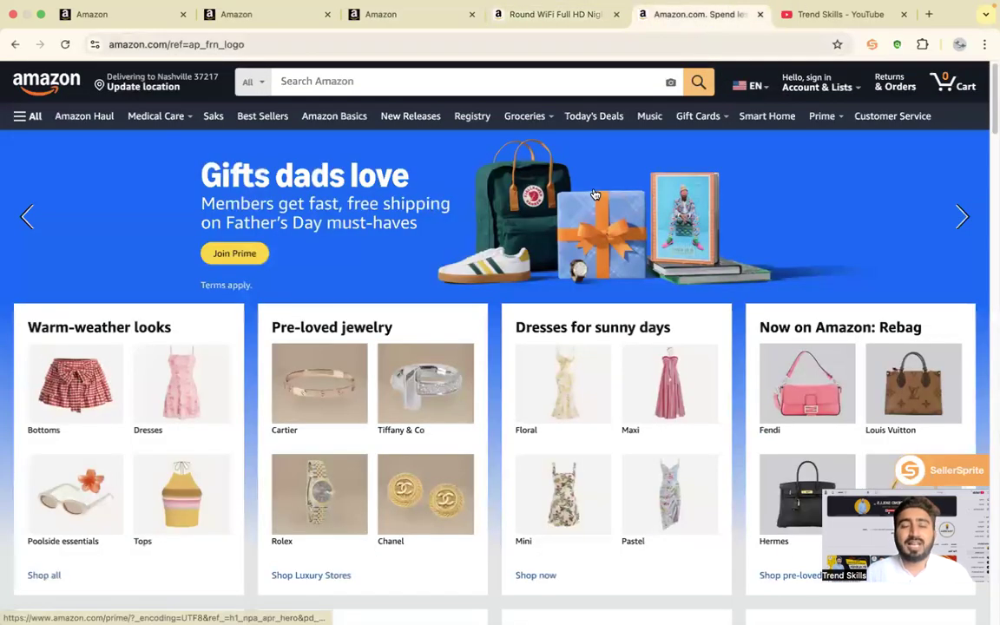
{"action": "left_click", "coordinate": [396, 81]}
{"action": "type", "text": "m"}
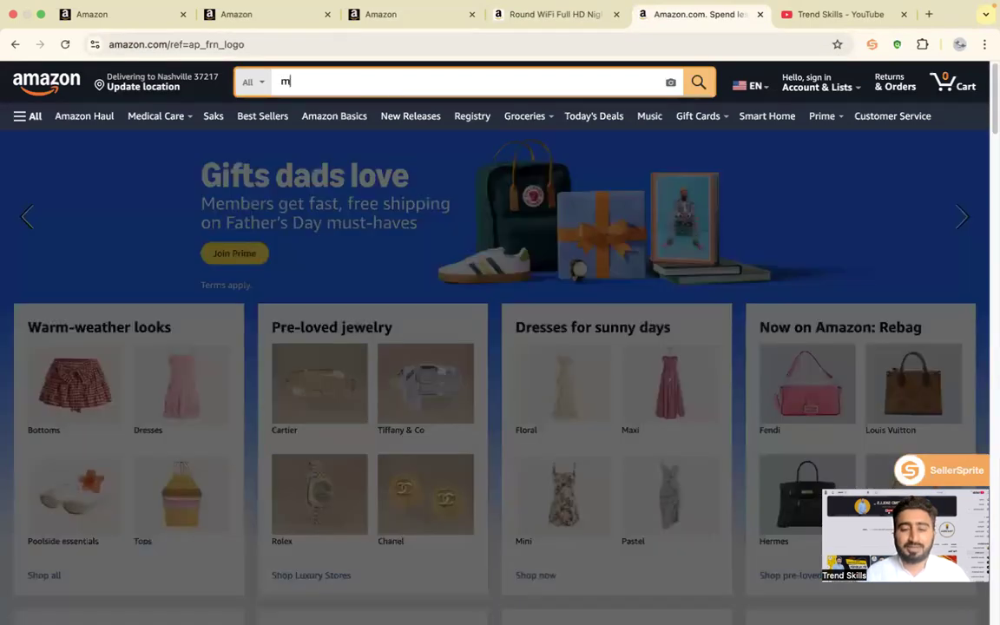
{"action": "type", "text": "ini wifi cam"}
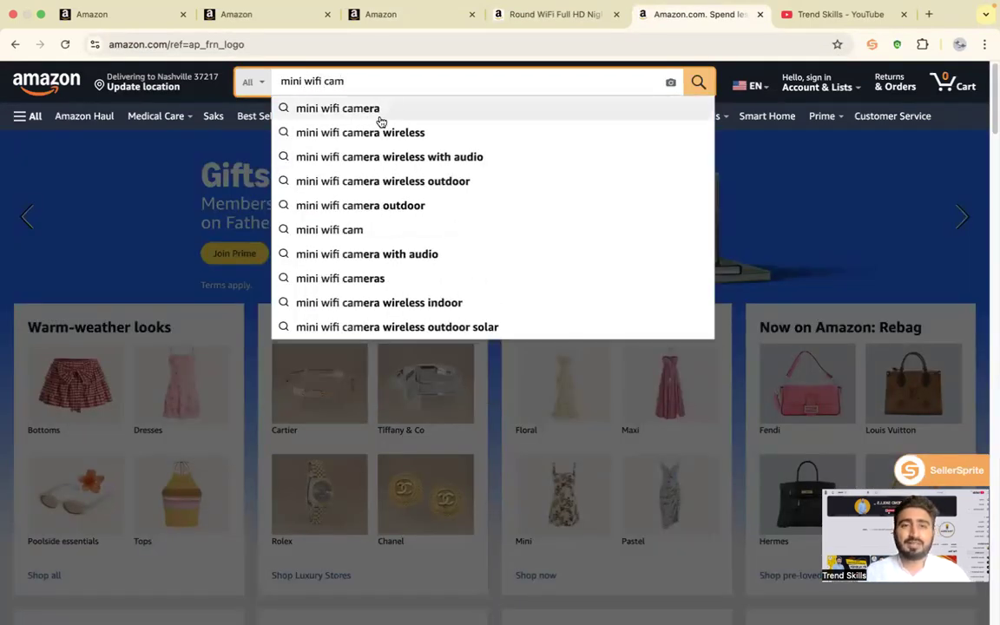
{"action": "left_click", "coordinate": [379, 118]}
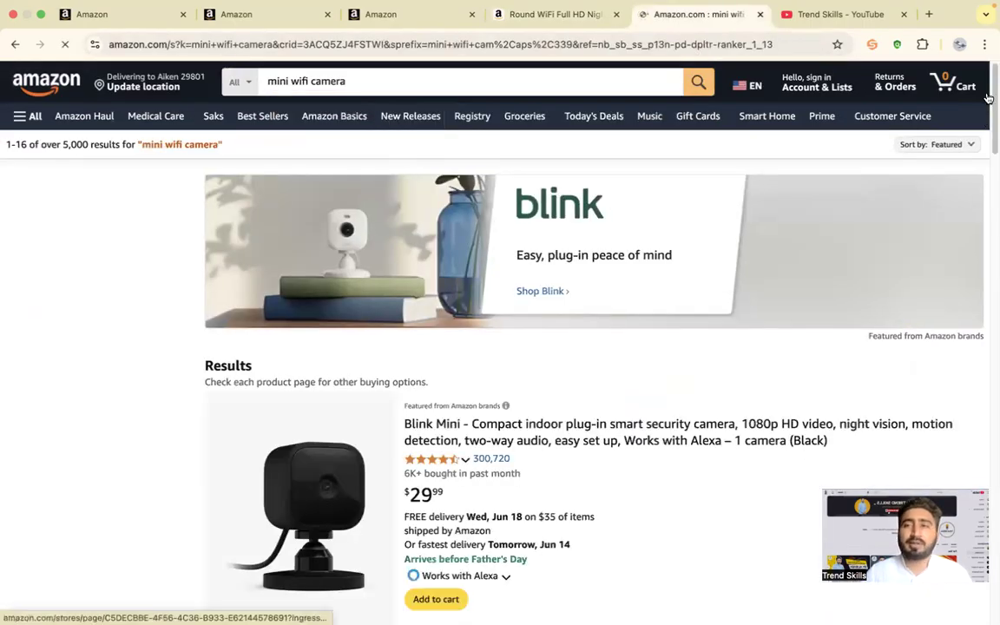
Open the 3 Pack Hidden Spy Camera listing from the results and find its customer reviews with images
{"action": "scroll", "coordinate": [634, 239], "scroll_direction": "down", "scroll_amount": 5}
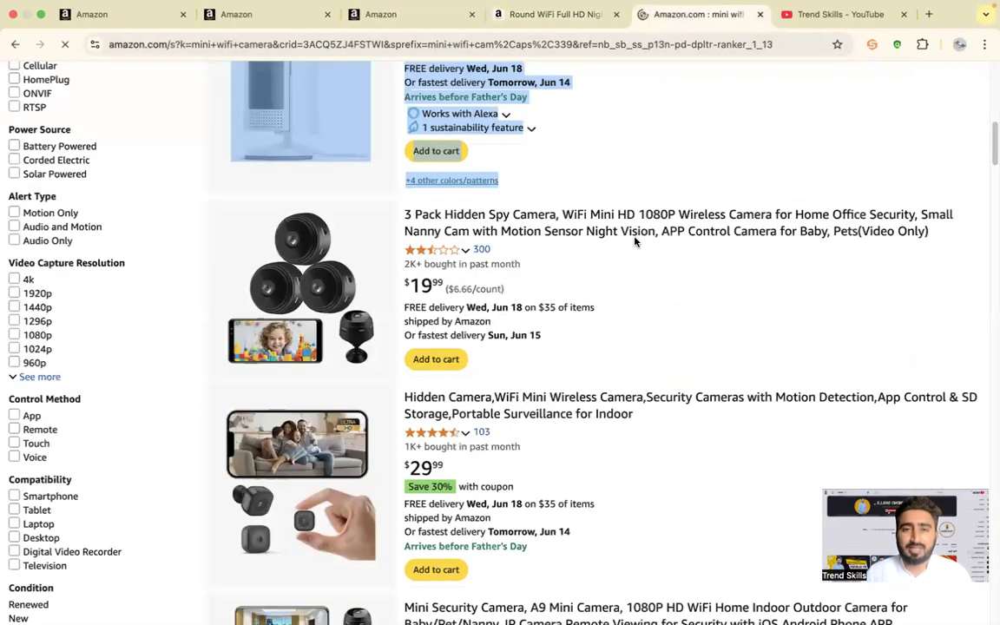
{"action": "left_click", "coordinate": [583, 228]}
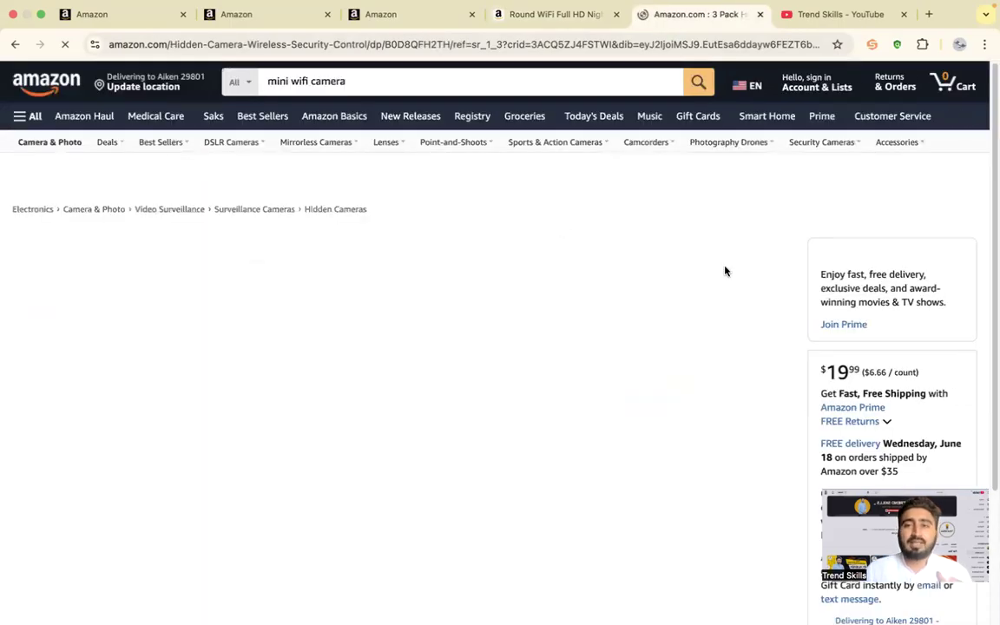
{"action": "left_click_drag", "start_coordinate": [991, 141], "coordinate": [989, 335]}
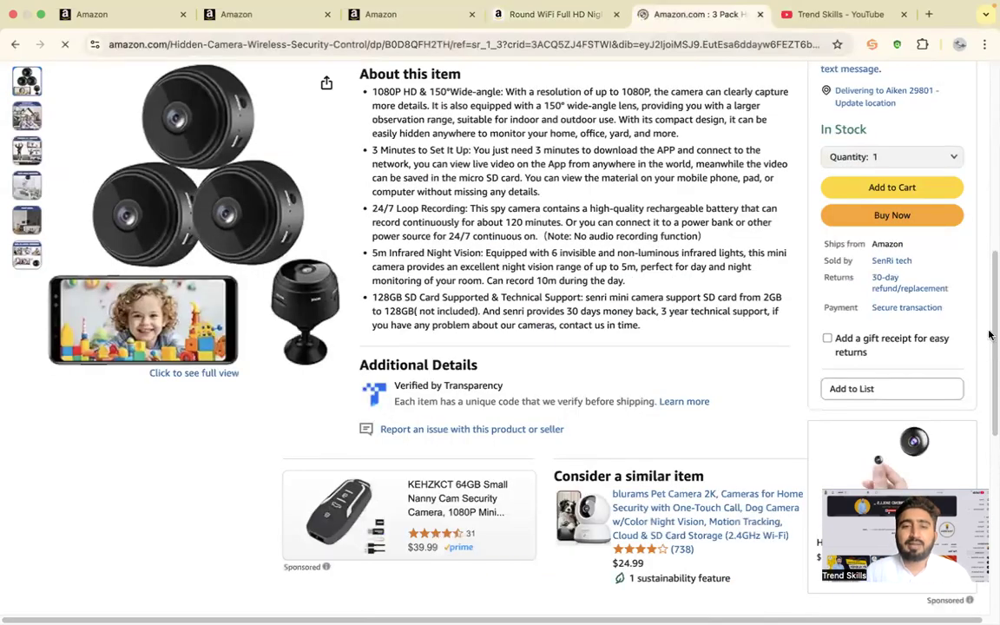
{"action": "left_click_drag", "start_coordinate": [992, 247], "coordinate": [991, 380]}
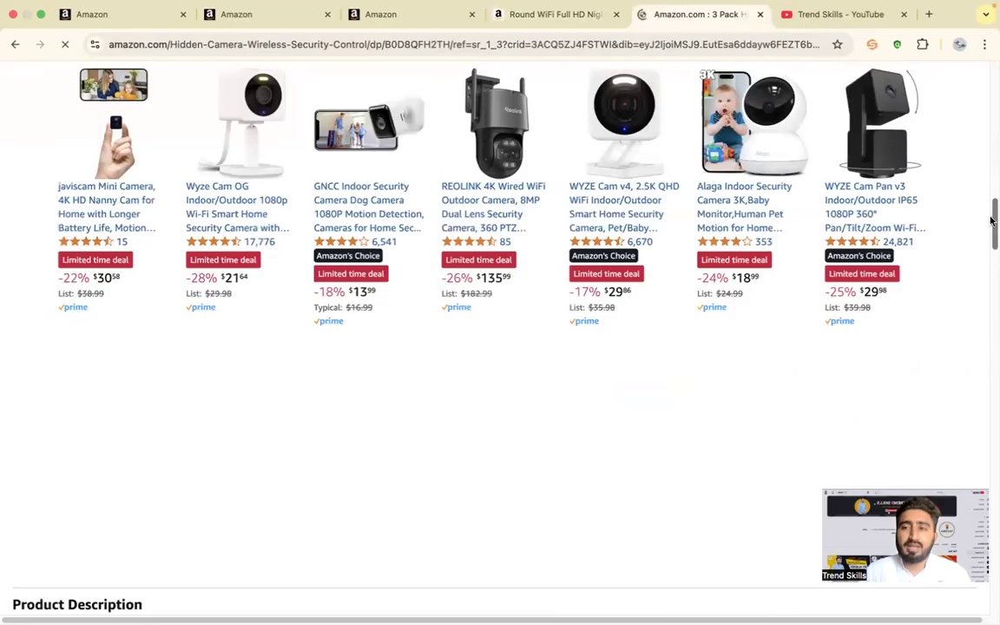
{"action": "left_click_drag", "start_coordinate": [992, 219], "coordinate": [991, 383]}
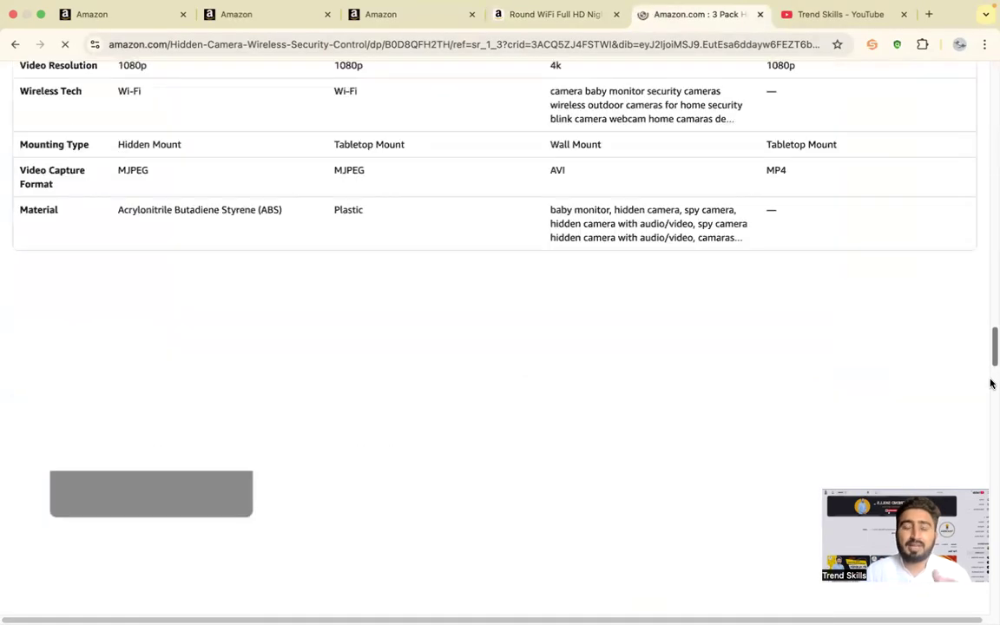
{"action": "scroll", "coordinate": [992, 342], "scroll_direction": "down", "scroll_amount": 3}
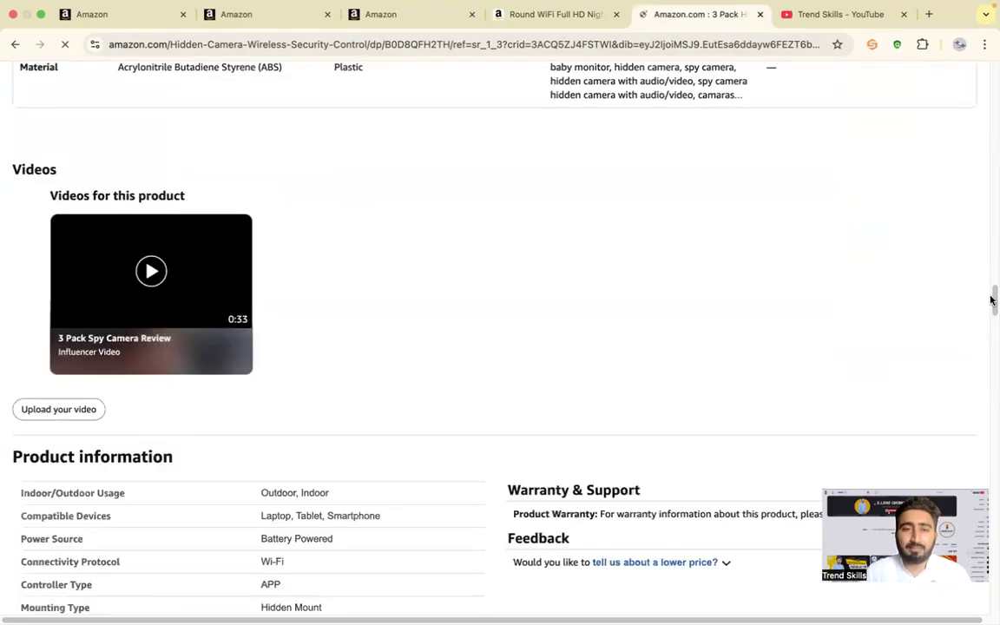
{"action": "left_click_drag", "start_coordinate": [992, 299], "coordinate": [991, 422]}
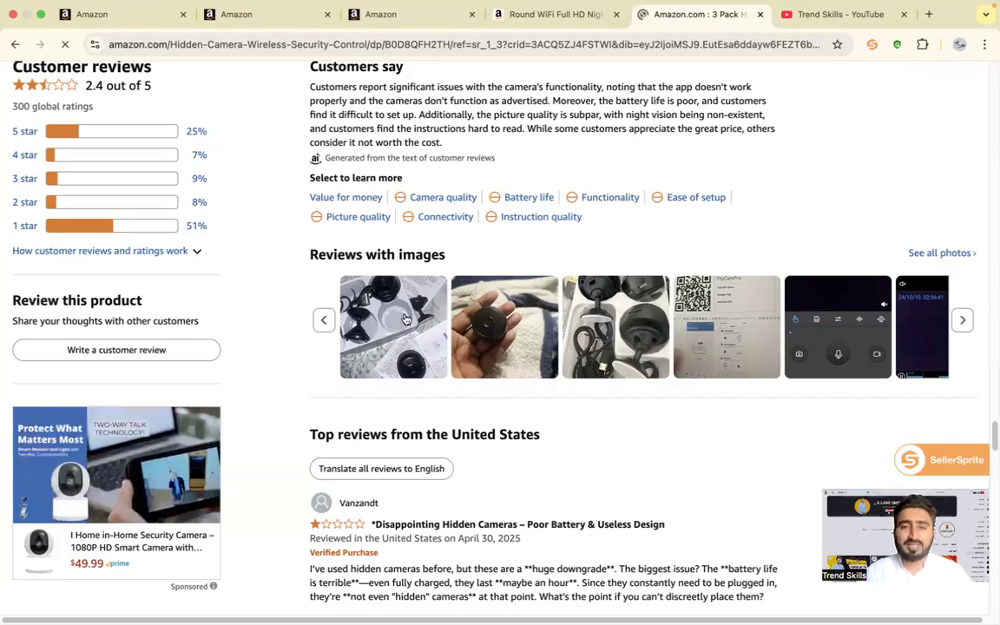
{"action": "scroll", "coordinate": [406, 320], "scroll_direction": "down", "scroll_amount": 1}
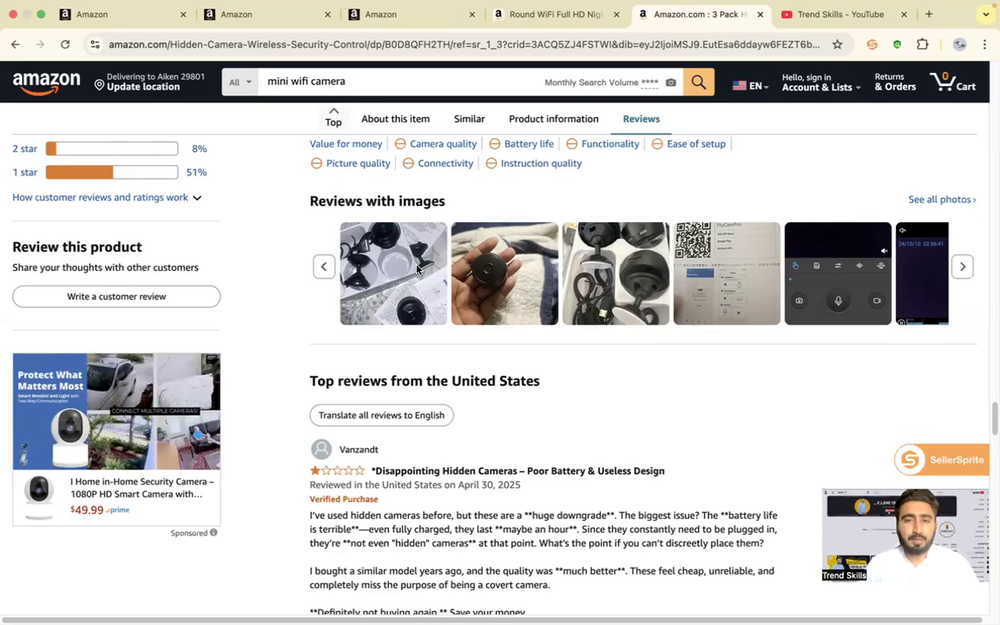
Open the first customer review photo, advance to the following one and start saving that image
{"action": "left_click", "coordinate": [455, 282]}
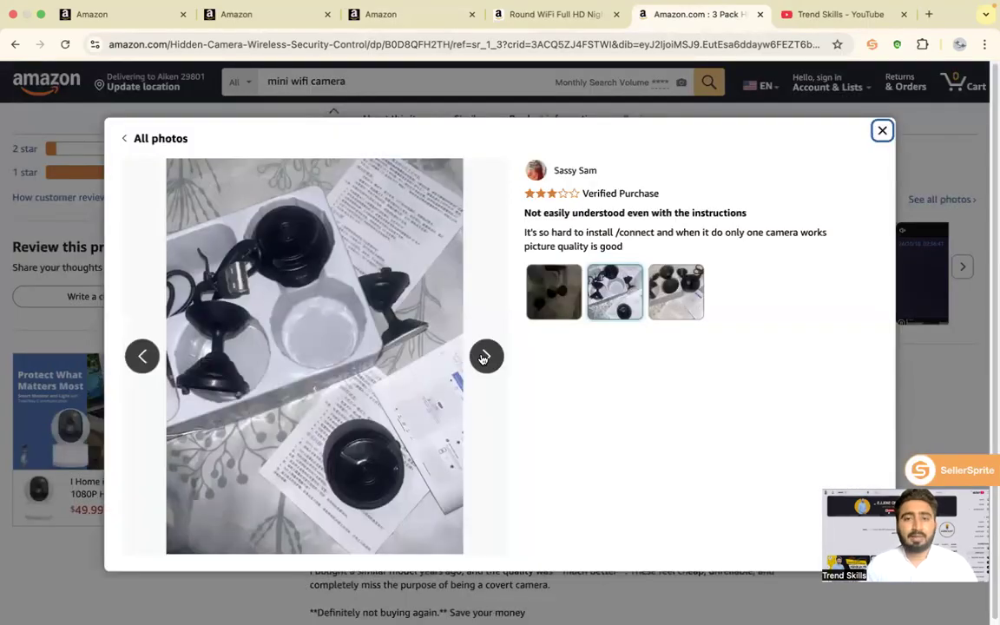
{"action": "left_click", "coordinate": [484, 356]}
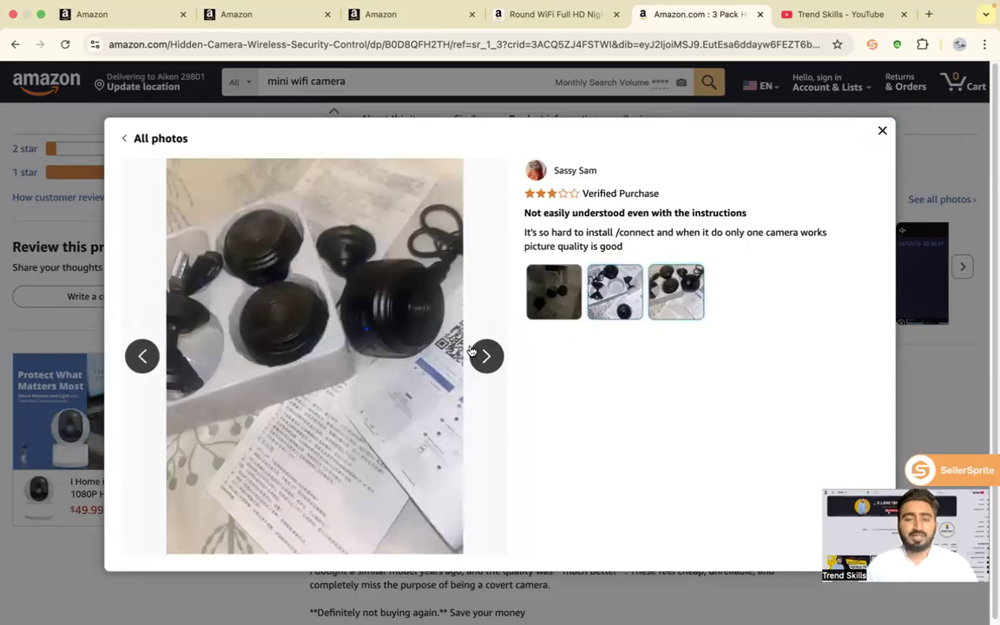
{"action": "right_click", "coordinate": [382, 243]}
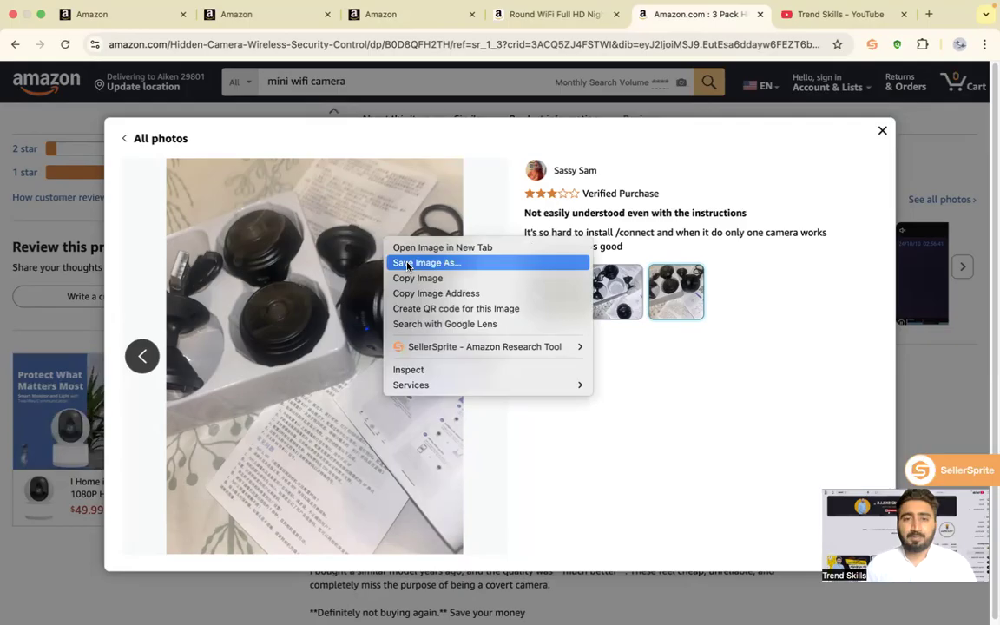
{"action": "left_click", "coordinate": [410, 265]}
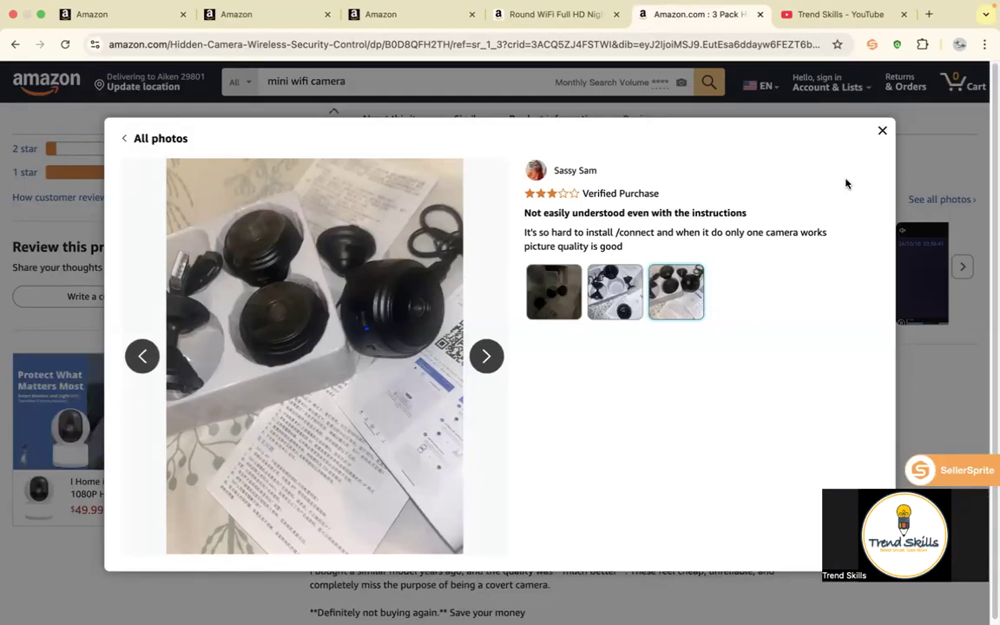
Go back to the Amazon.ae mini camera page and the Seller Central offer page for ASIN B07TXGFLCG
{"action": "left_click", "coordinate": [547, 14]}
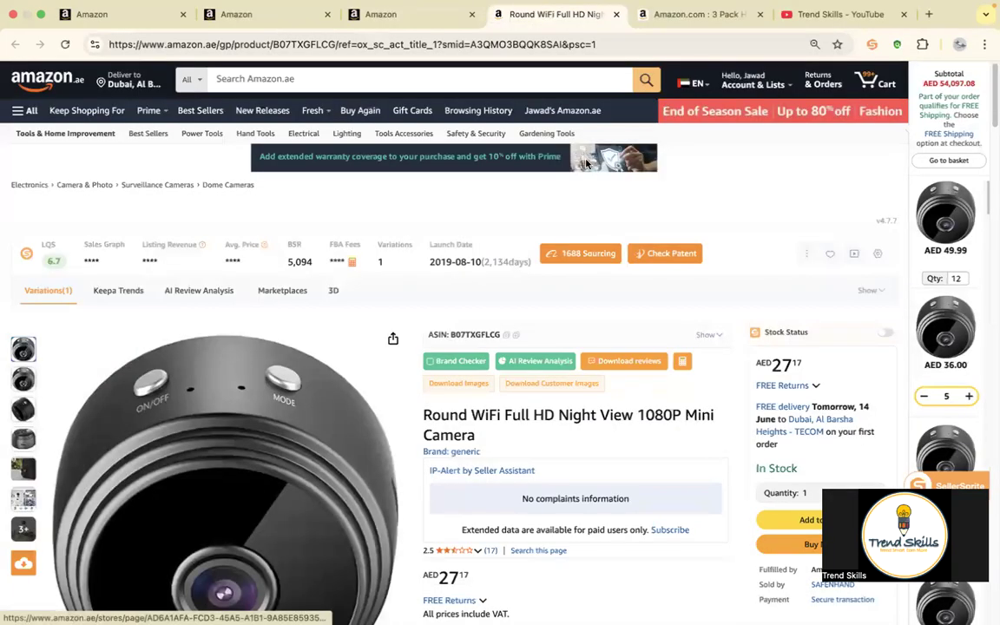
{"action": "left_click", "coordinate": [379, 19]}
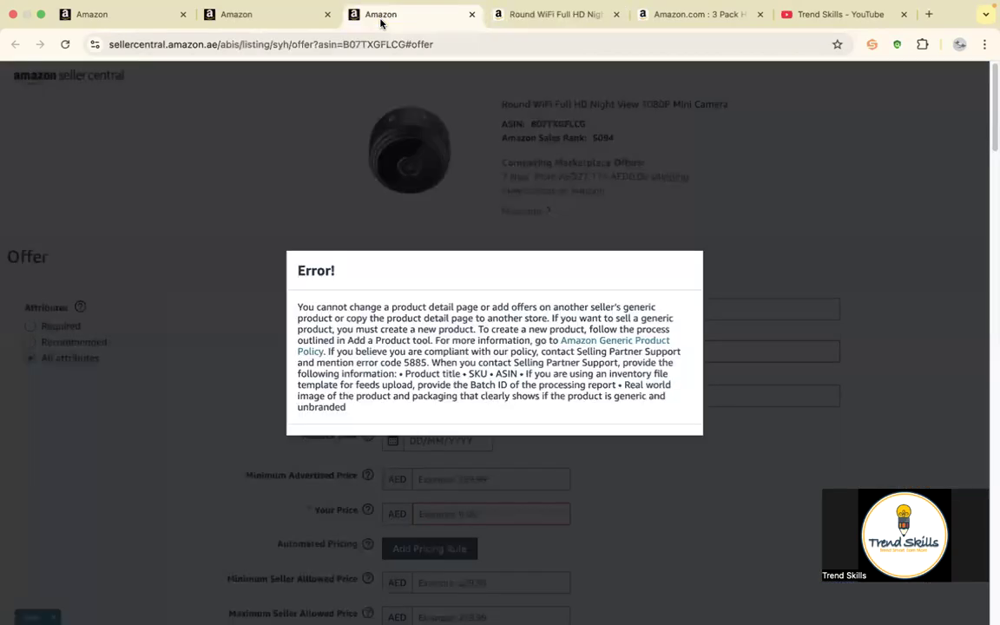
Return to the Seller Central error 5885 support form and create the case with the five uploaded product images
{"action": "left_click", "coordinate": [269, 18]}
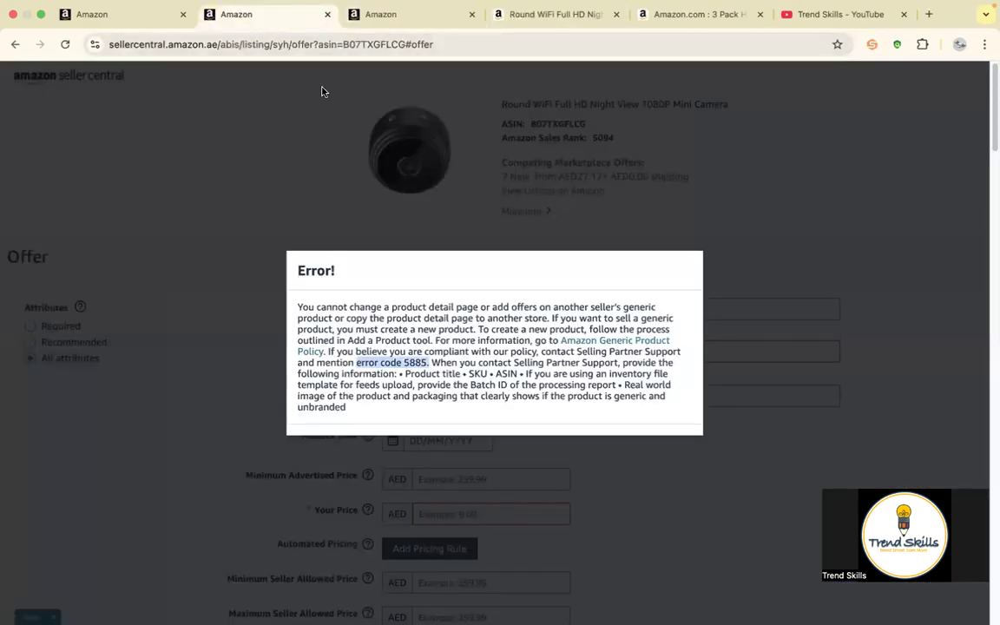
{"action": "left_click", "coordinate": [134, 12]}
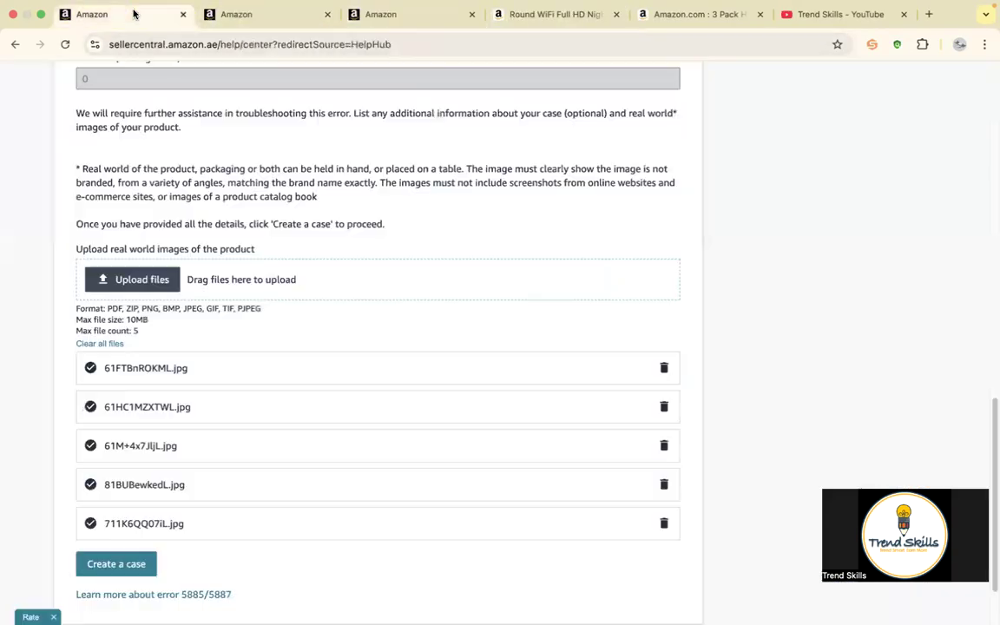
{"action": "left_click", "coordinate": [130, 564]}
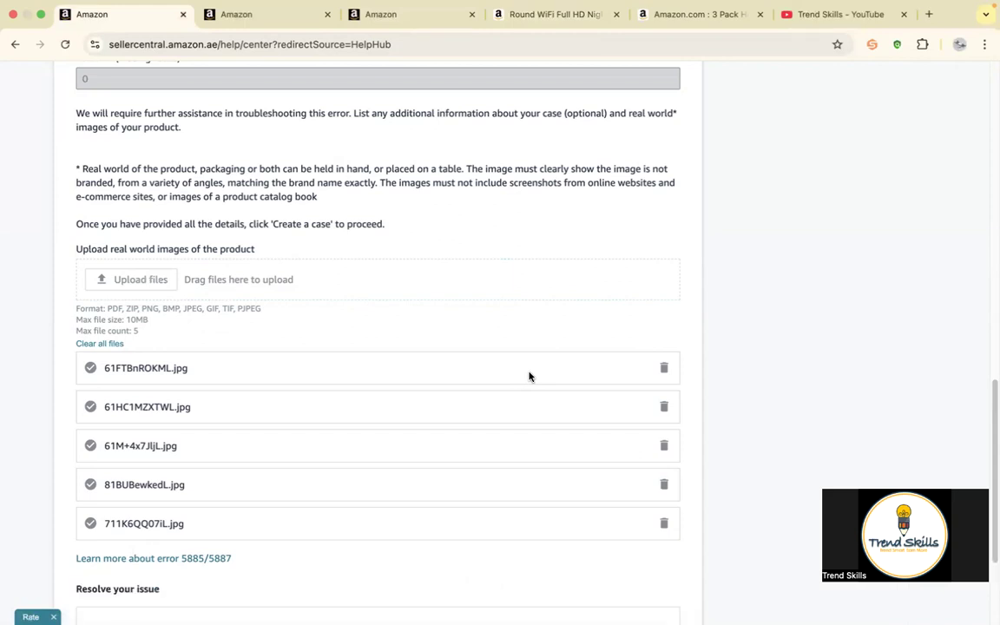
{"action": "left_click_drag", "start_coordinate": [992, 371], "coordinate": [985, 468]}
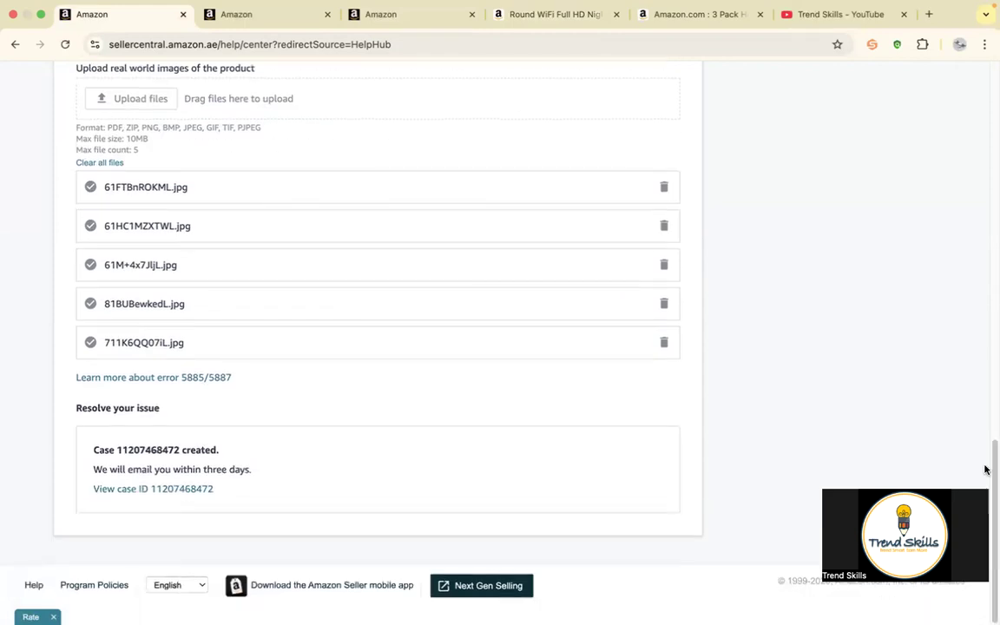
View the newly created case for ASIN B07TXGFLCG and go to the case and request log
{"action": "left_click", "coordinate": [164, 489]}
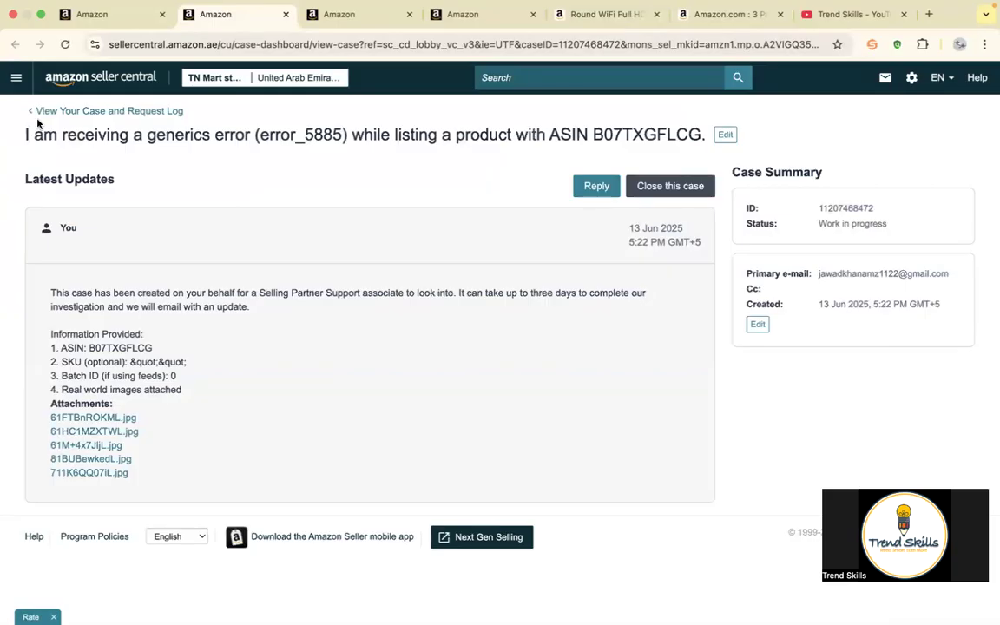
{"action": "left_click", "coordinate": [63, 111]}
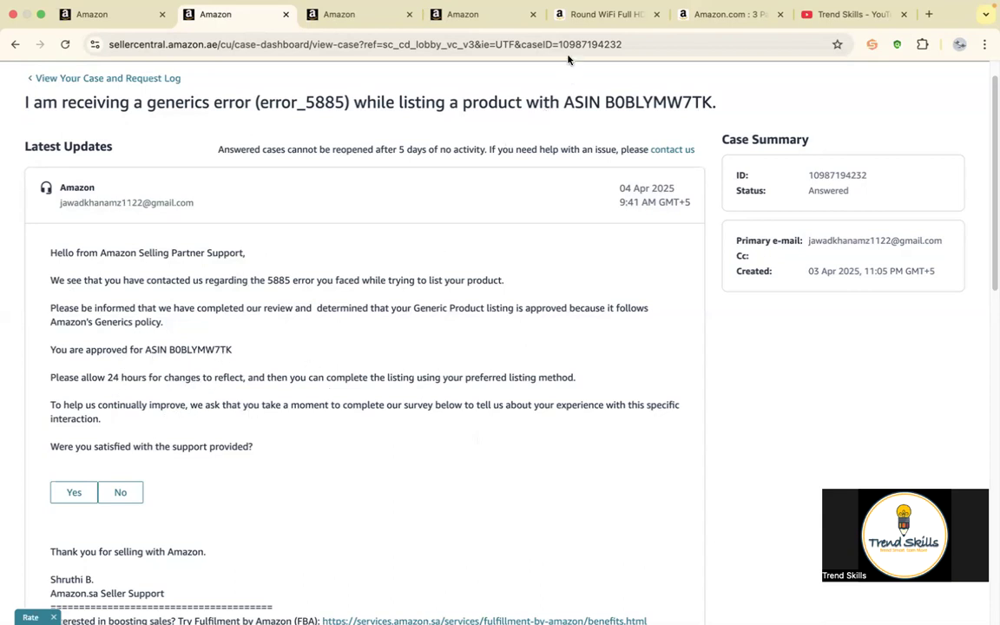
Revisit the Amazon.ae mini camera page, switch to the Trend Skills YouTube channel and open its Home section
{"action": "left_click", "coordinate": [588, 18]}
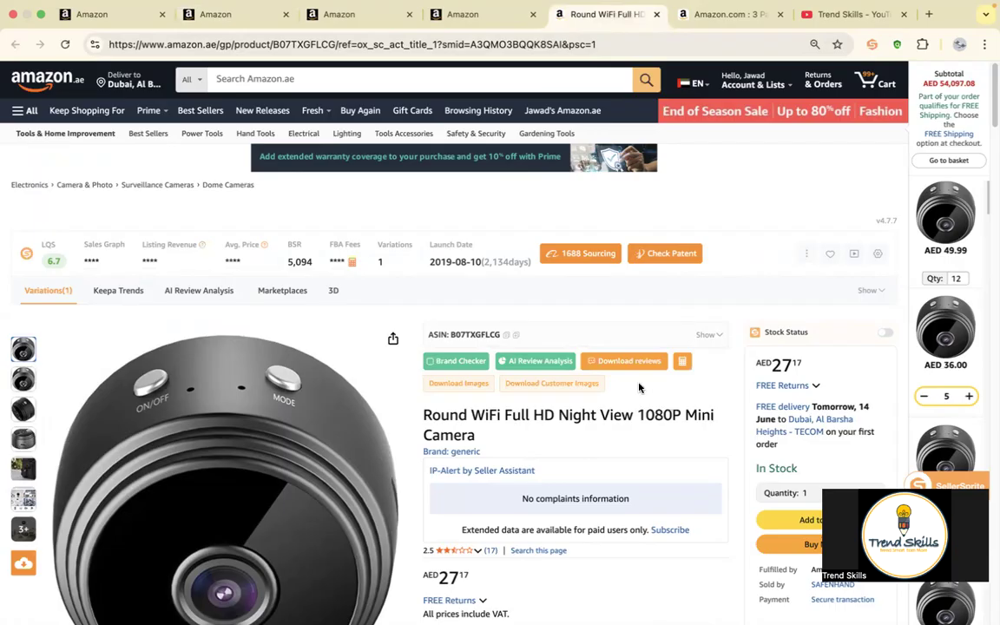
{"action": "left_click", "coordinate": [835, 16]}
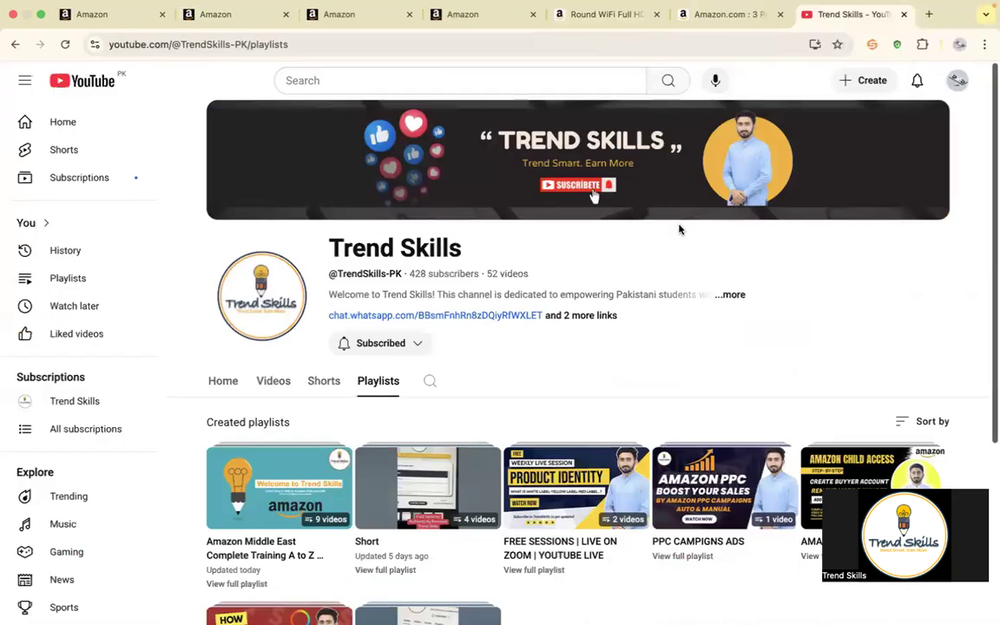
{"action": "left_click", "coordinate": [224, 381]}
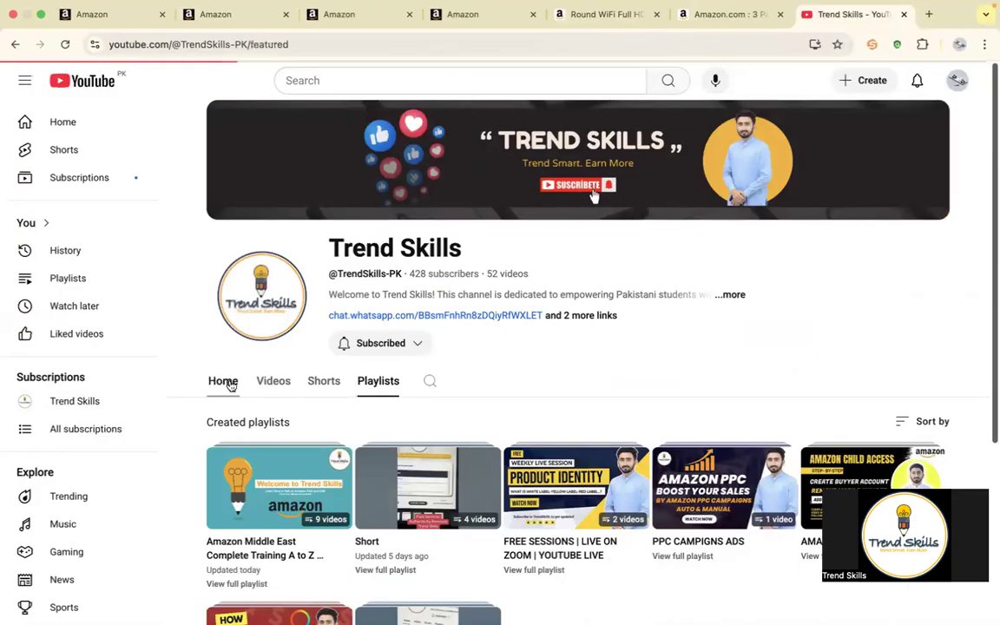